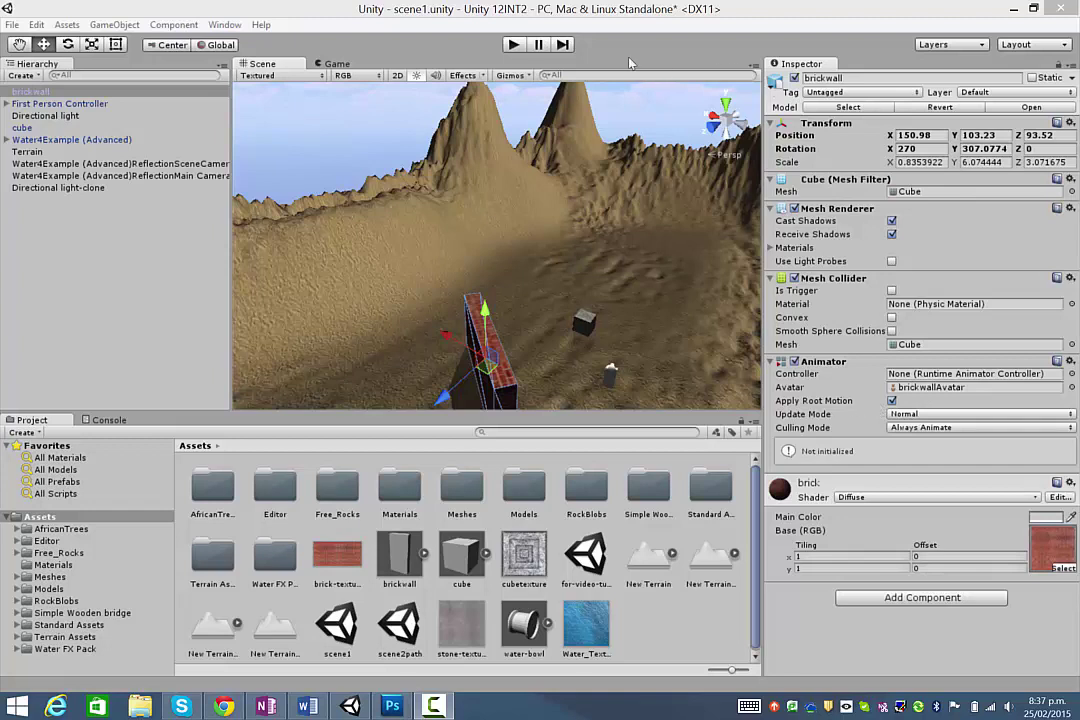
# Run the scene in play mode and walk along the brick wall to examine its flat brick texture.
pyautogui.click(514, 45)
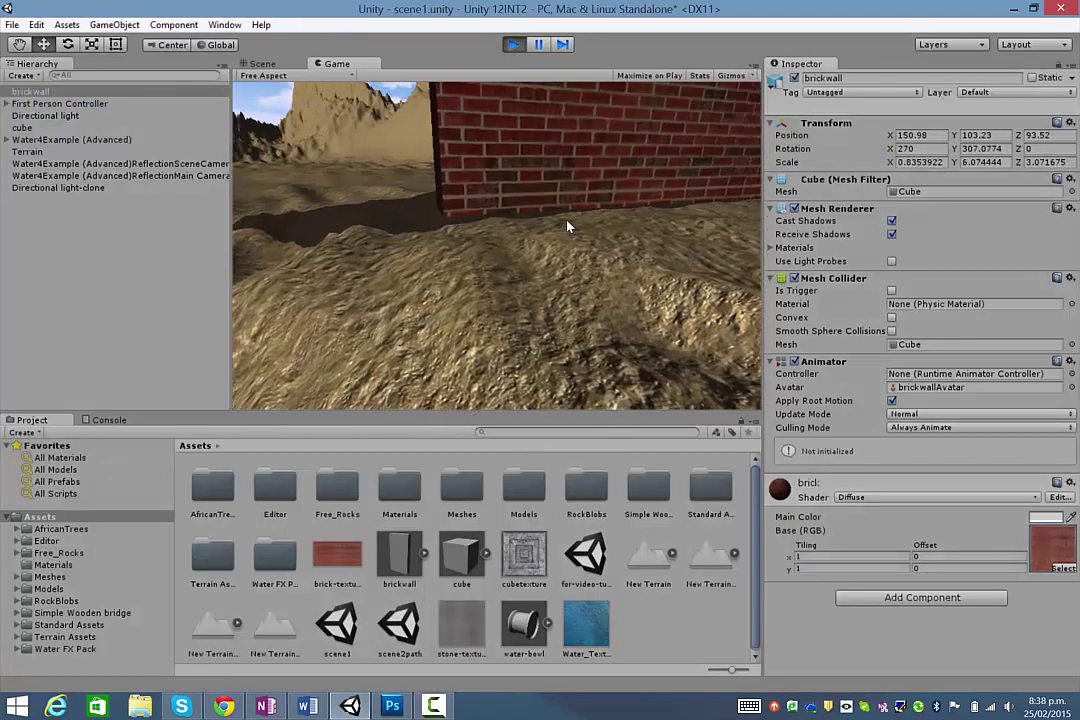
pyautogui.press('w')
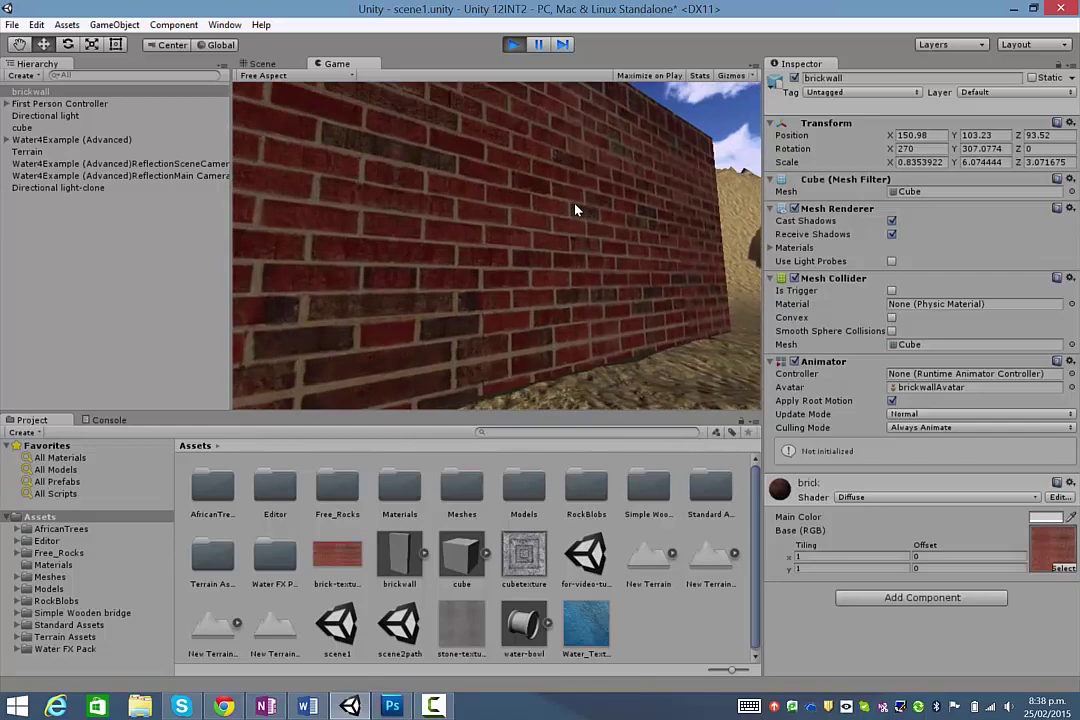
pyautogui.press('w')
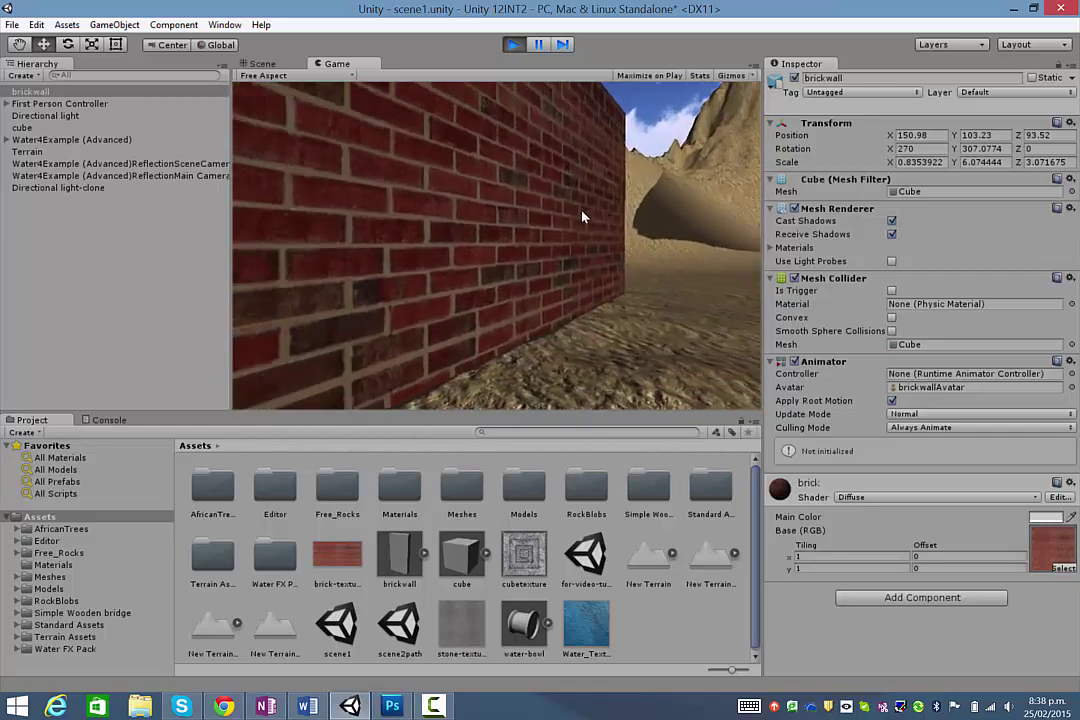
pyautogui.press('w')
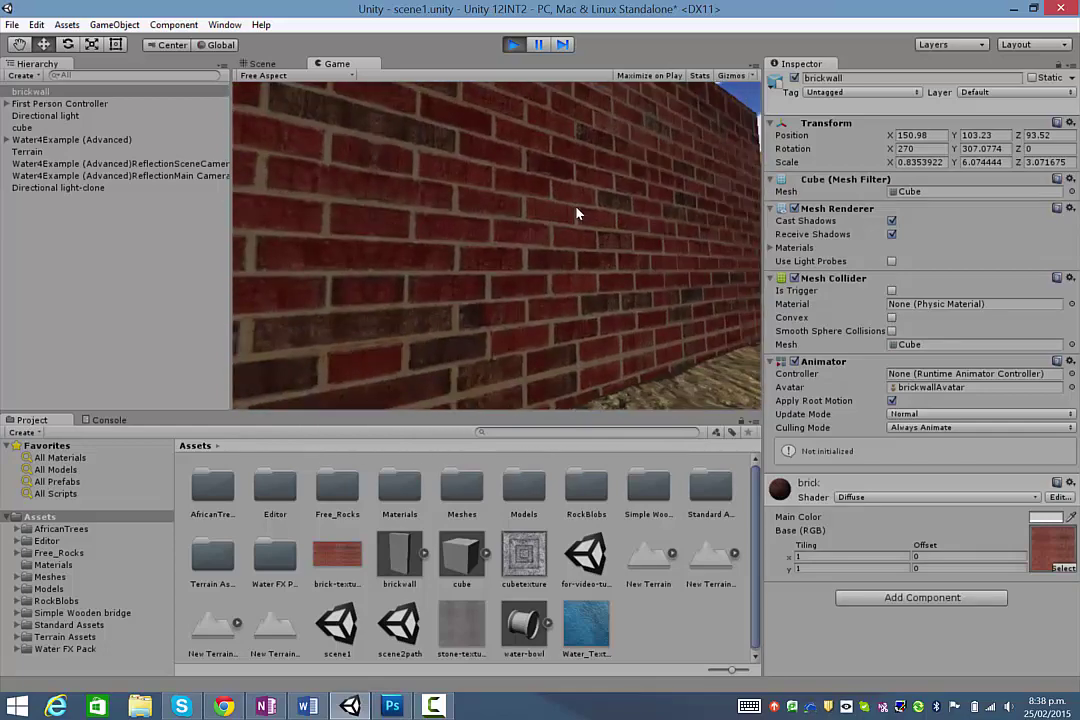
pyautogui.press('w')
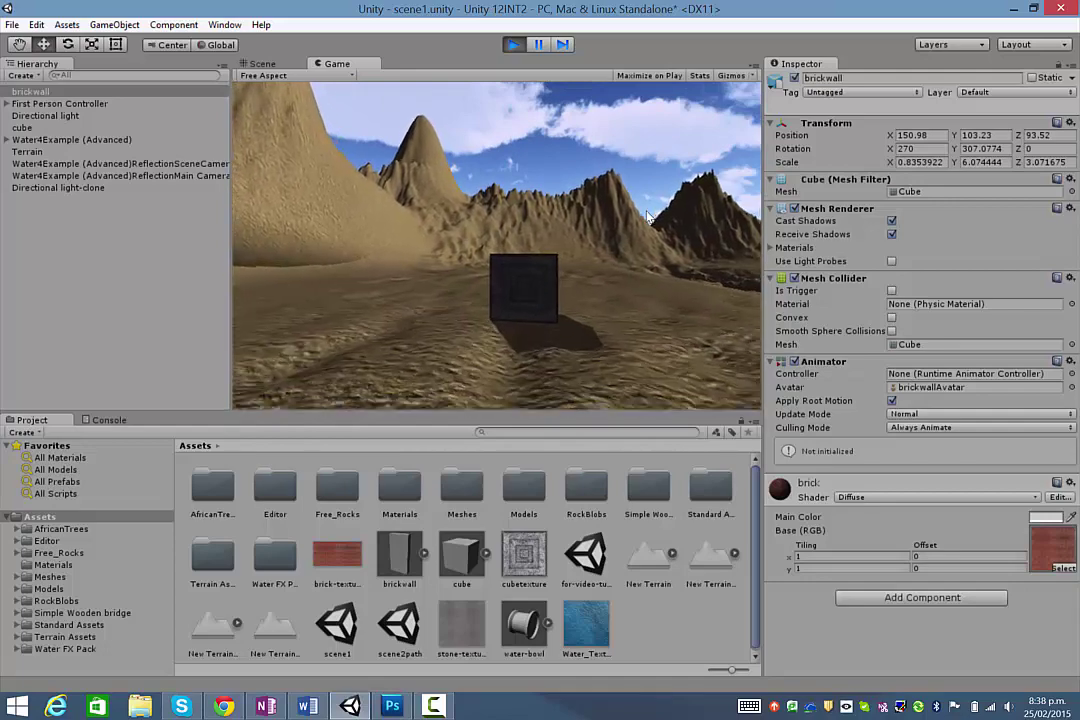
# Walk up to and around the stone cube to examine its texture, and stop the running scene.
pyautogui.press('w')
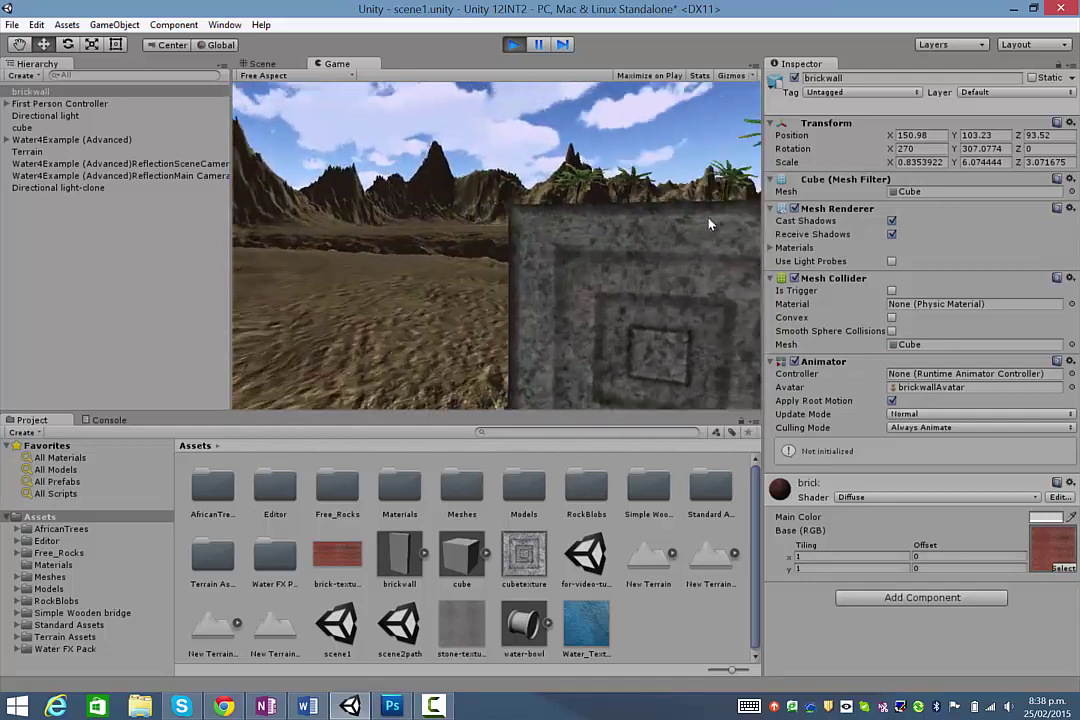
pyautogui.press('d')
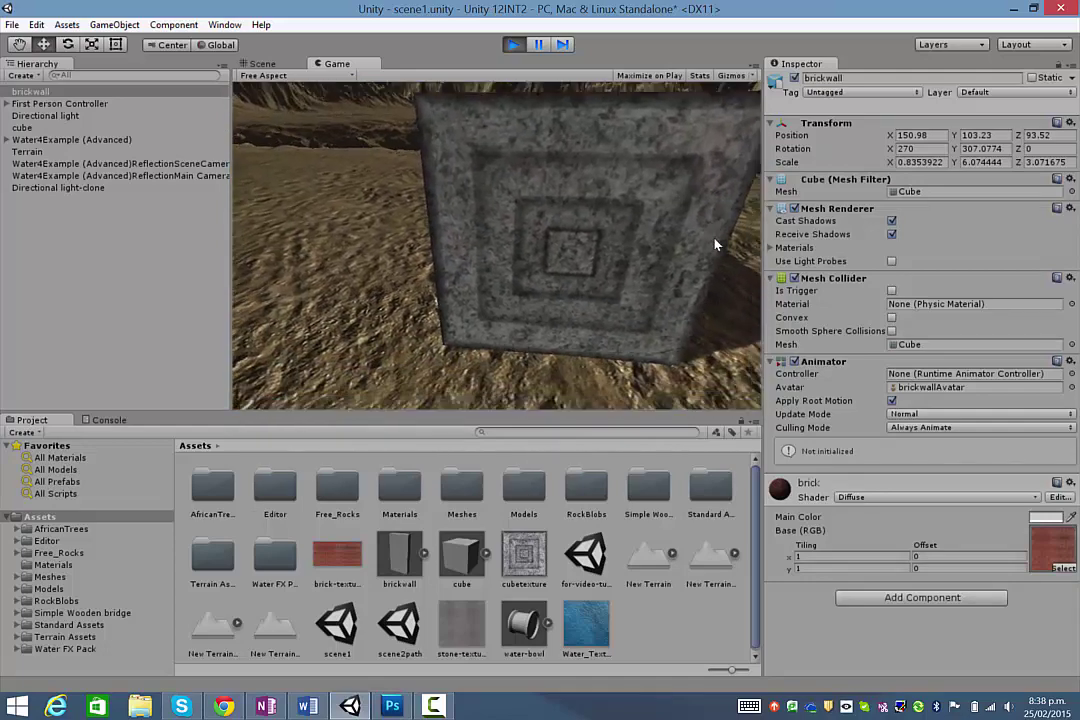
pyautogui.press('d')
pyautogui.press('s')
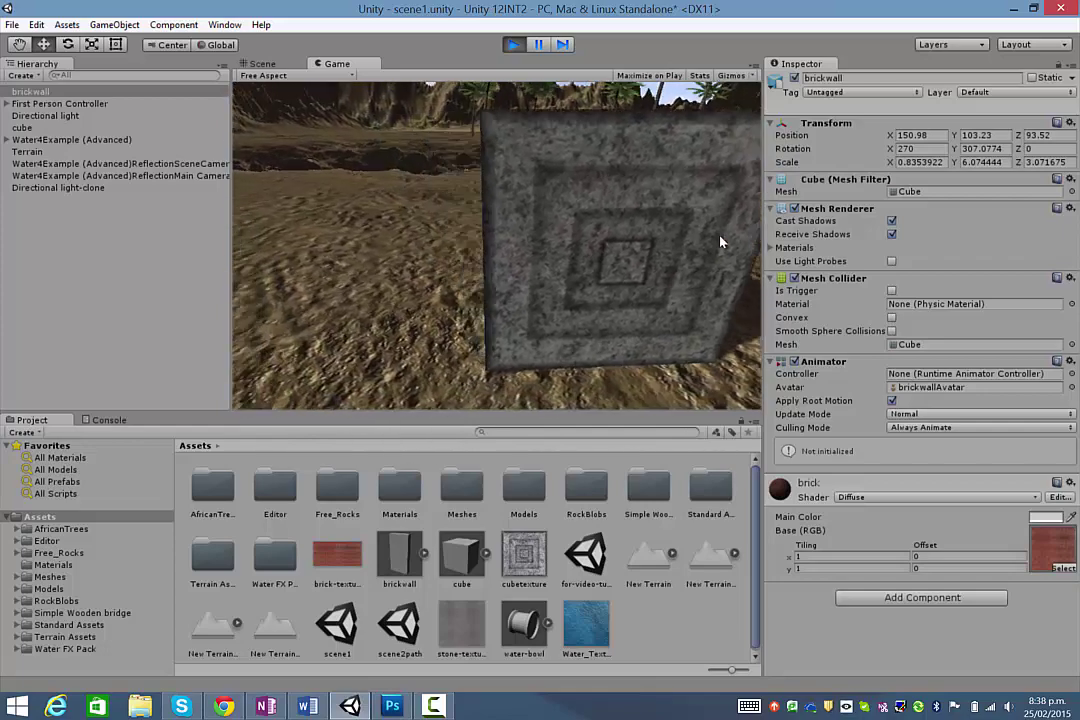
pyautogui.press('a')
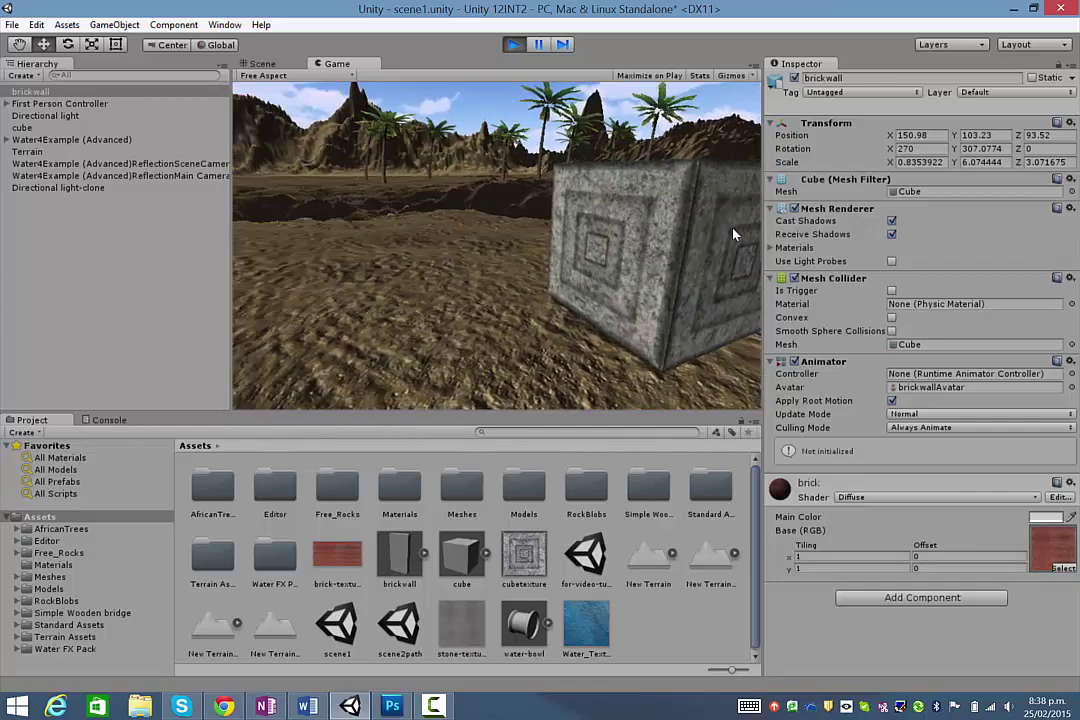
pyautogui.press('s')
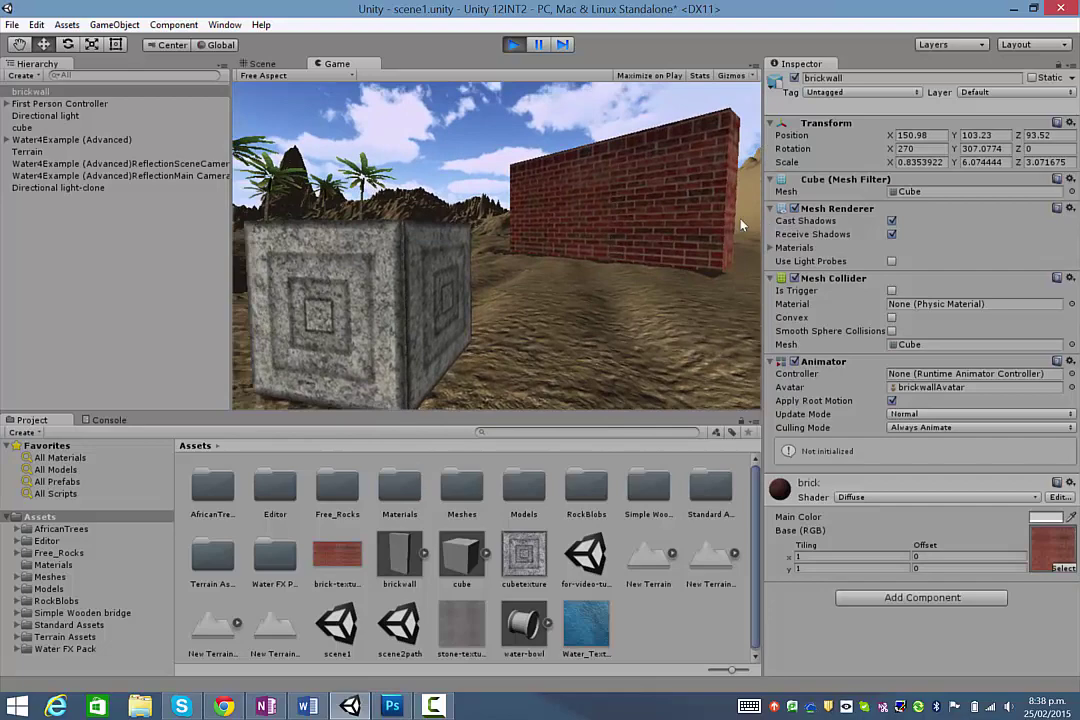
pyautogui.click(513, 44)
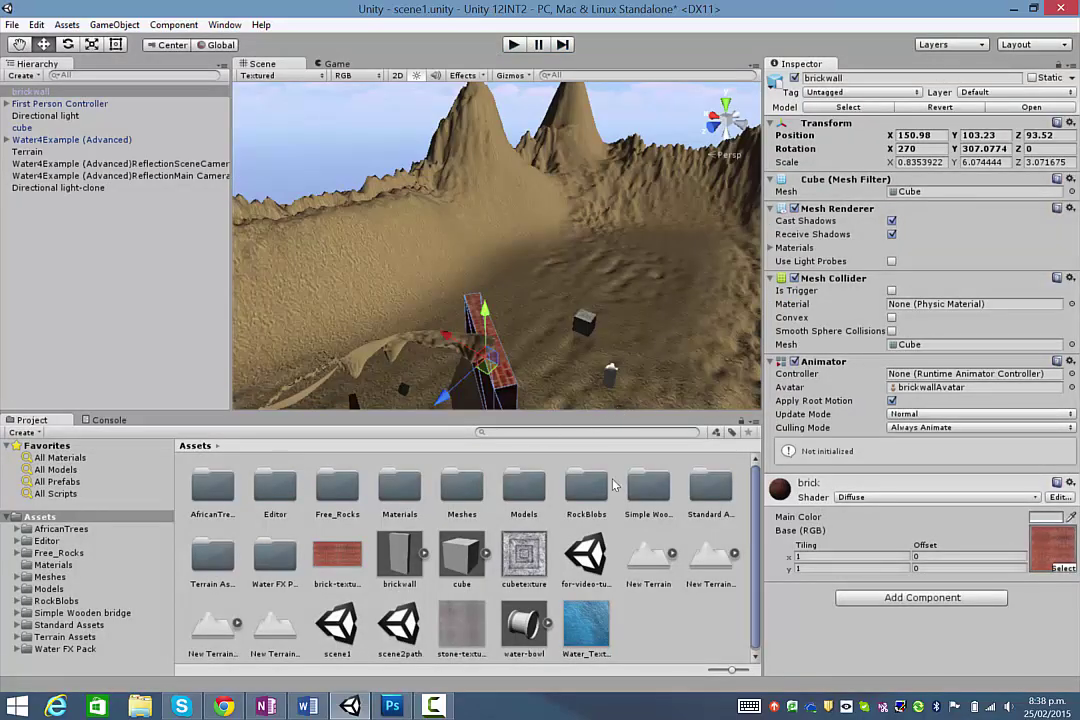
# Switch to Photoshop, fill Layer 1 of cubetexture.jpg with black using the Paint Bucket, and hide that layer.
pyautogui.click(393, 707)
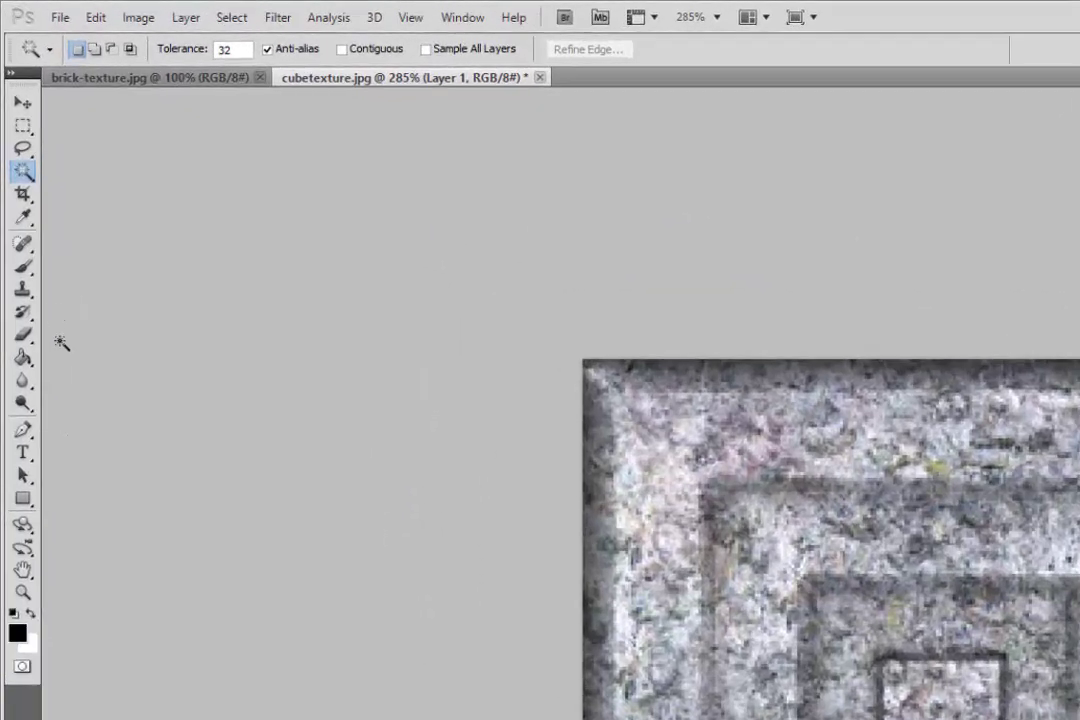
pyautogui.click(24, 360)
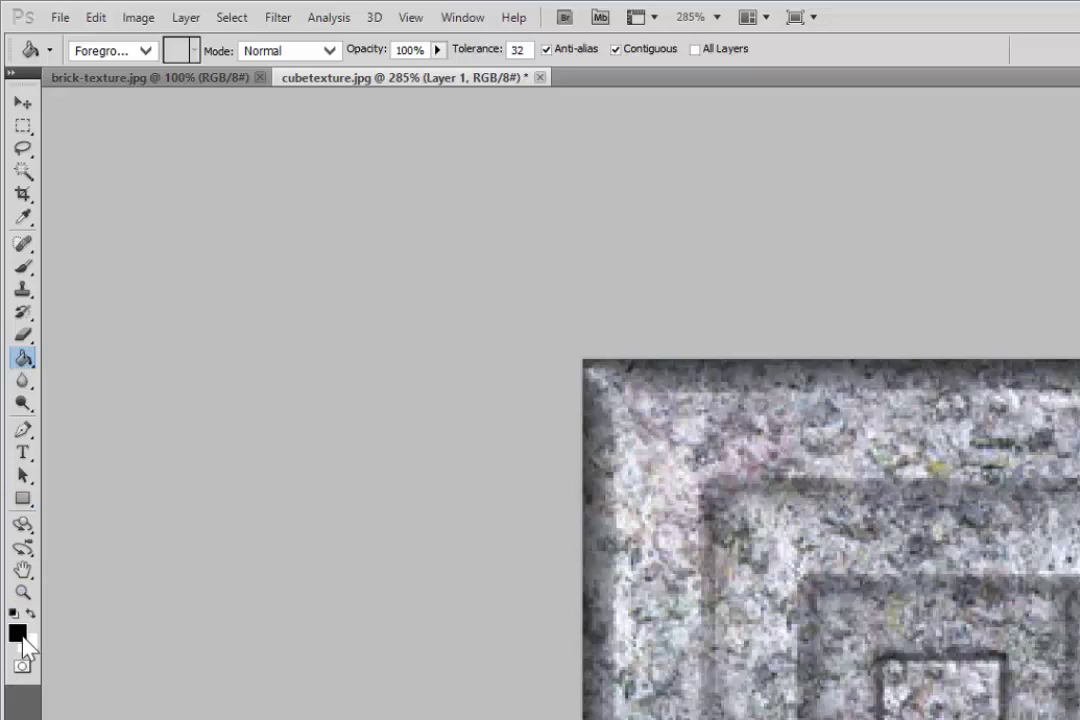
pyautogui.click(725, 591)
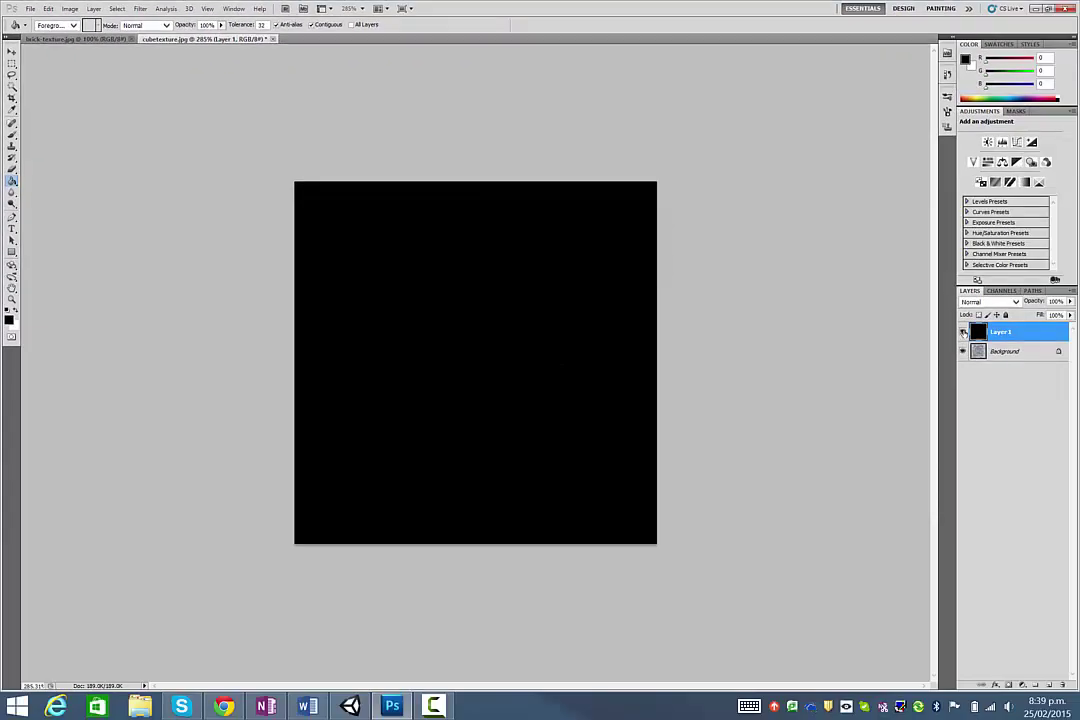
pyautogui.click(963, 331)
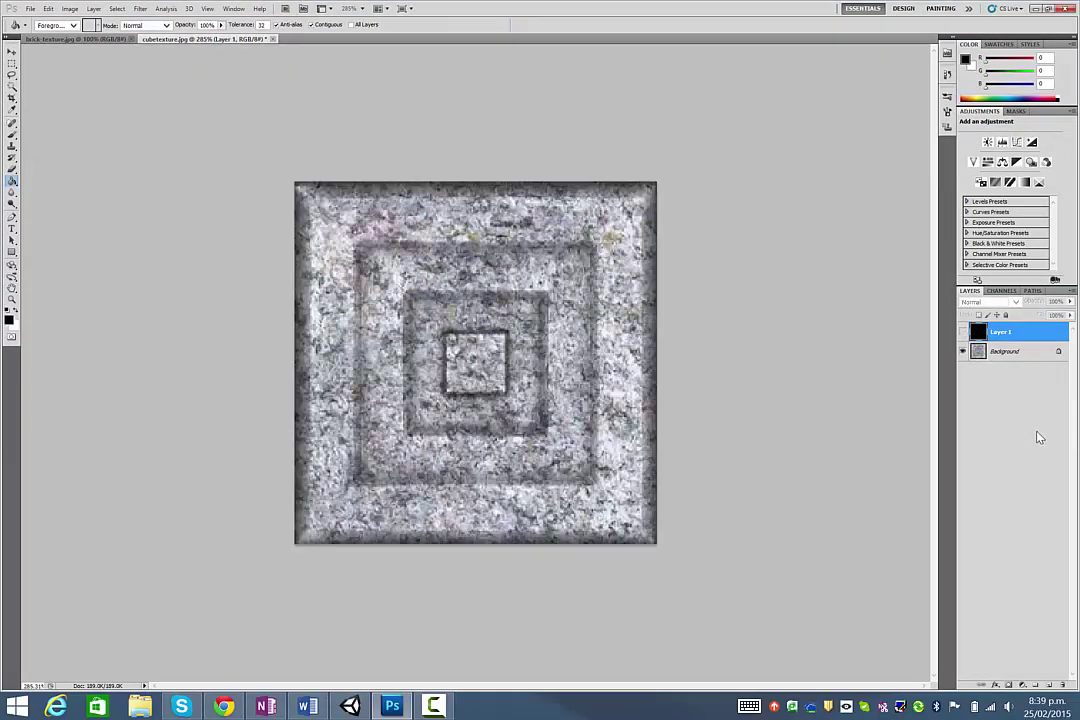
# On a new layer, draw a white fill-pixels rectangle covering the area inside the texture's outer bevel, and hide the layer.
pyautogui.click(1049, 685)
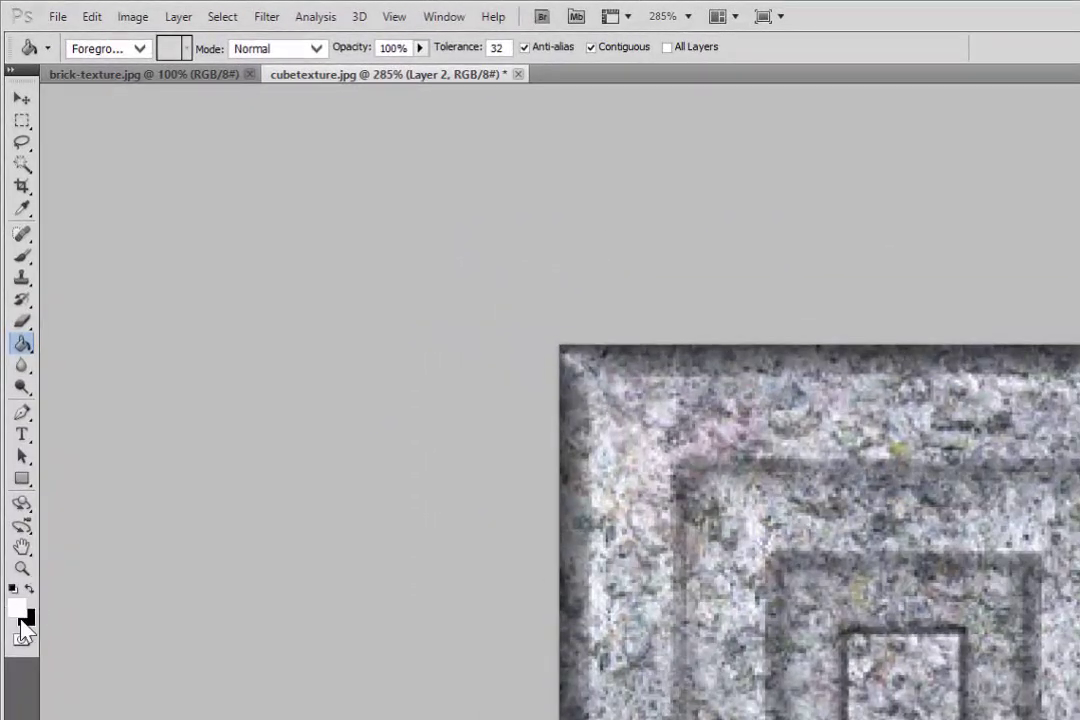
pyautogui.moveTo(22, 479); pyautogui.dragTo(73, 482)
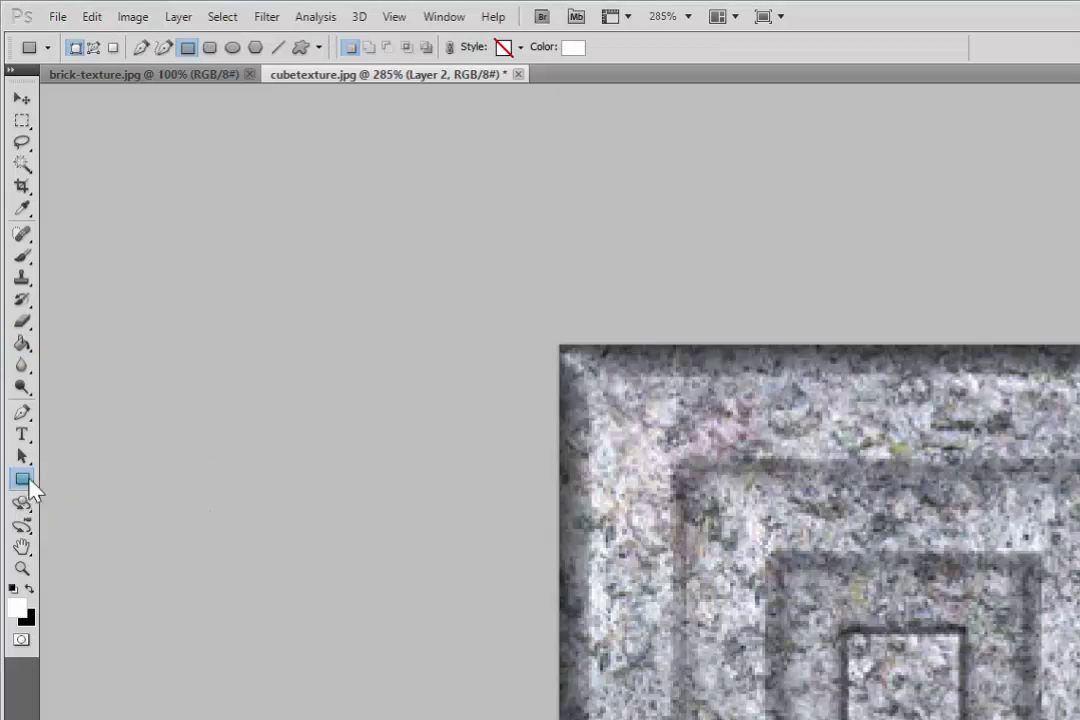
pyautogui.click(112, 48)
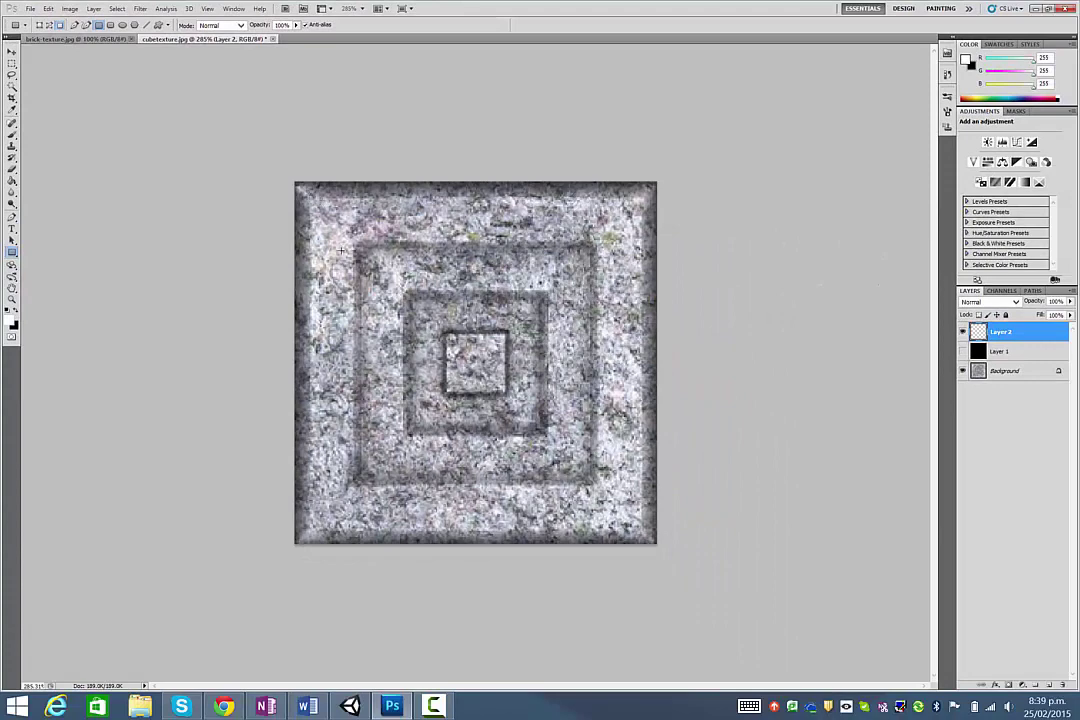
pyautogui.moveTo(310, 197); pyautogui.dragTo(643, 530)
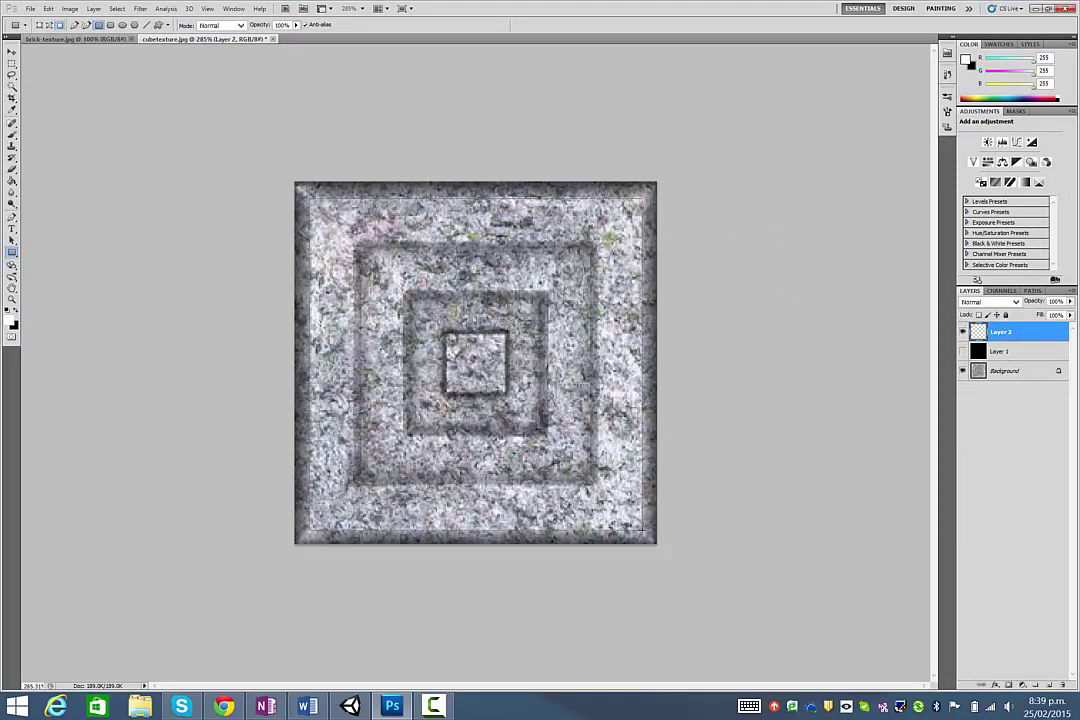
pyautogui.hotkey('alt', 'BackSpace')
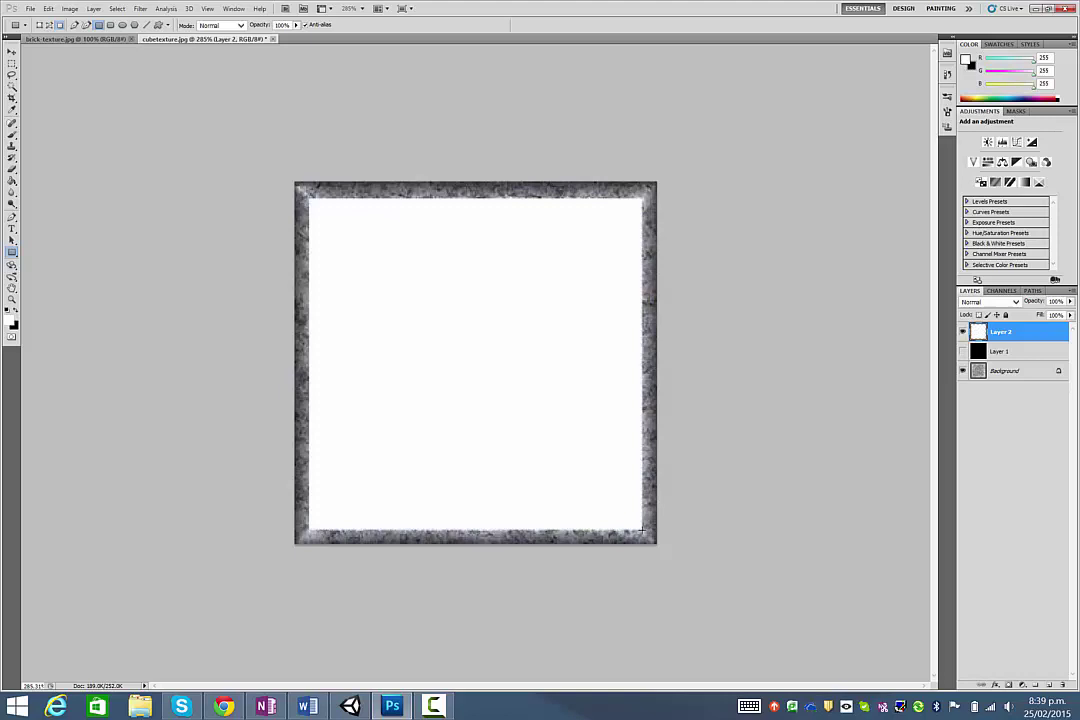
pyautogui.click(964, 332)
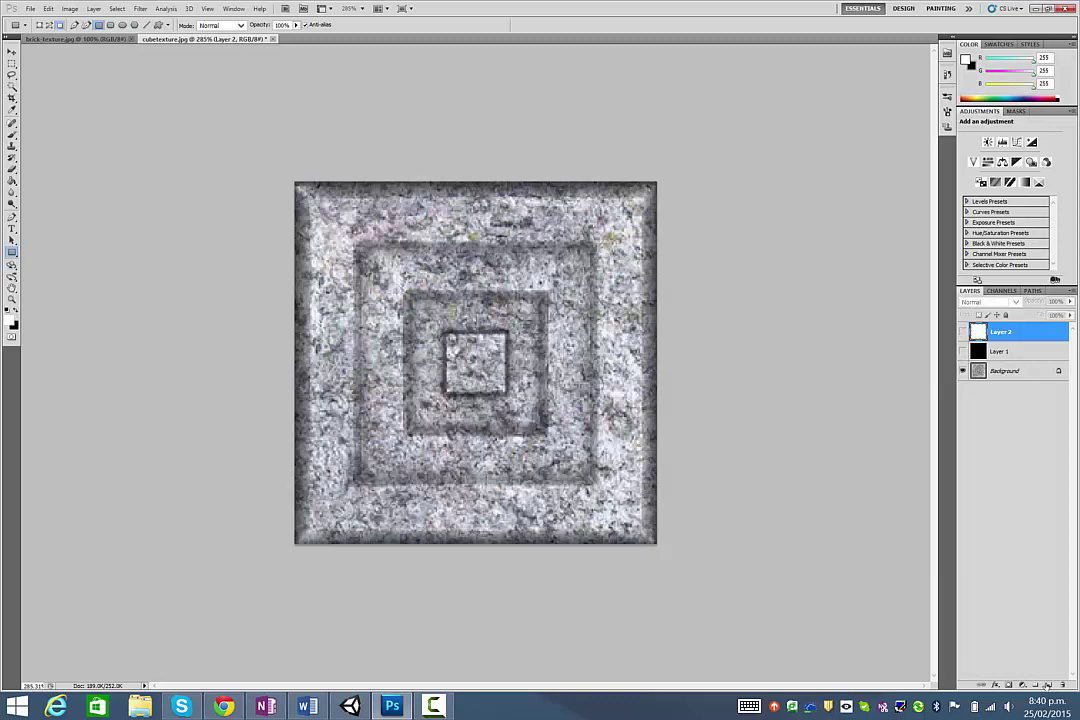
# On a new layer, draw a grey #888888 square over the texture's largest inner square outline, and hide the layer.
pyautogui.click(1046, 686)
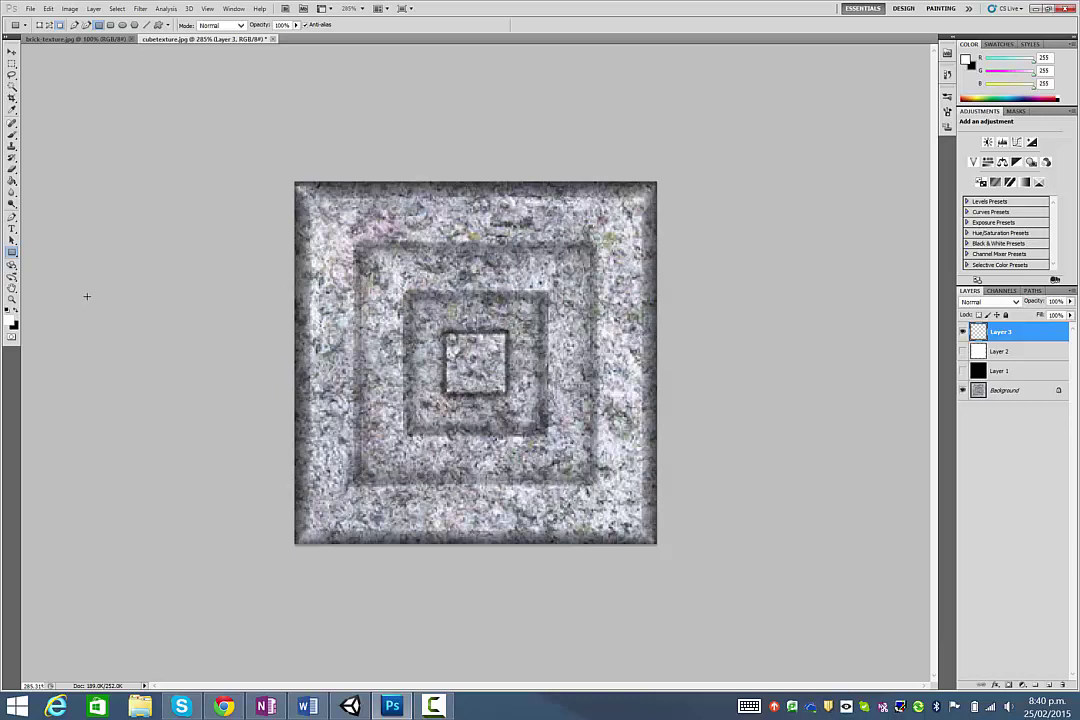
pyautogui.click(11, 321)
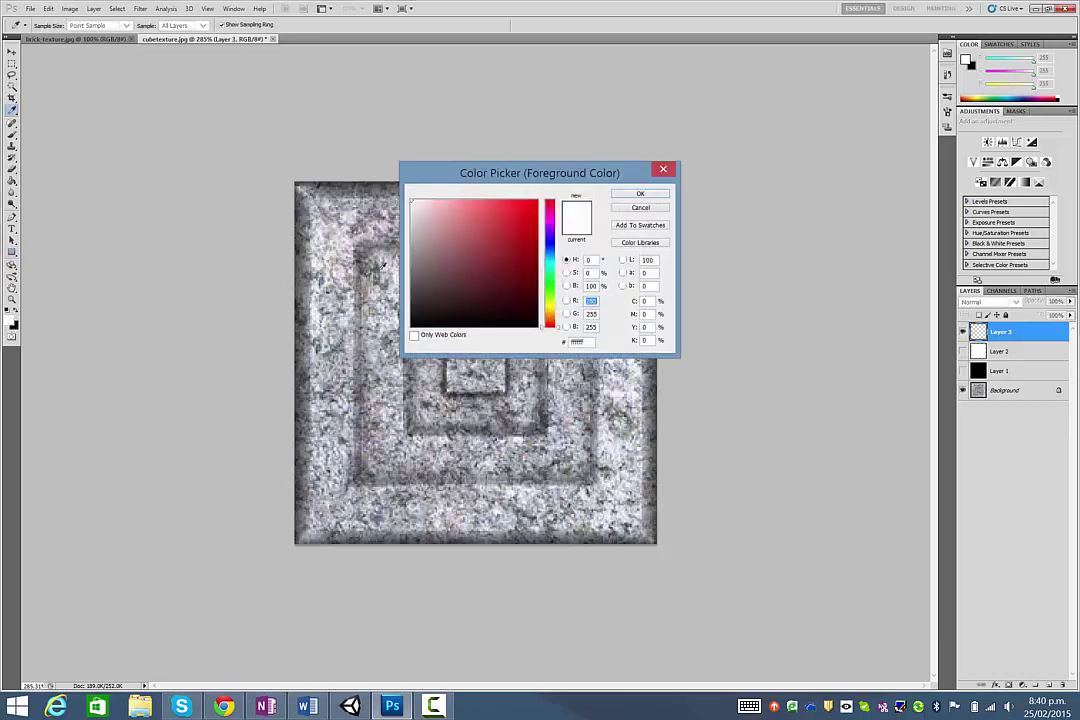
pyautogui.click(350, 205)
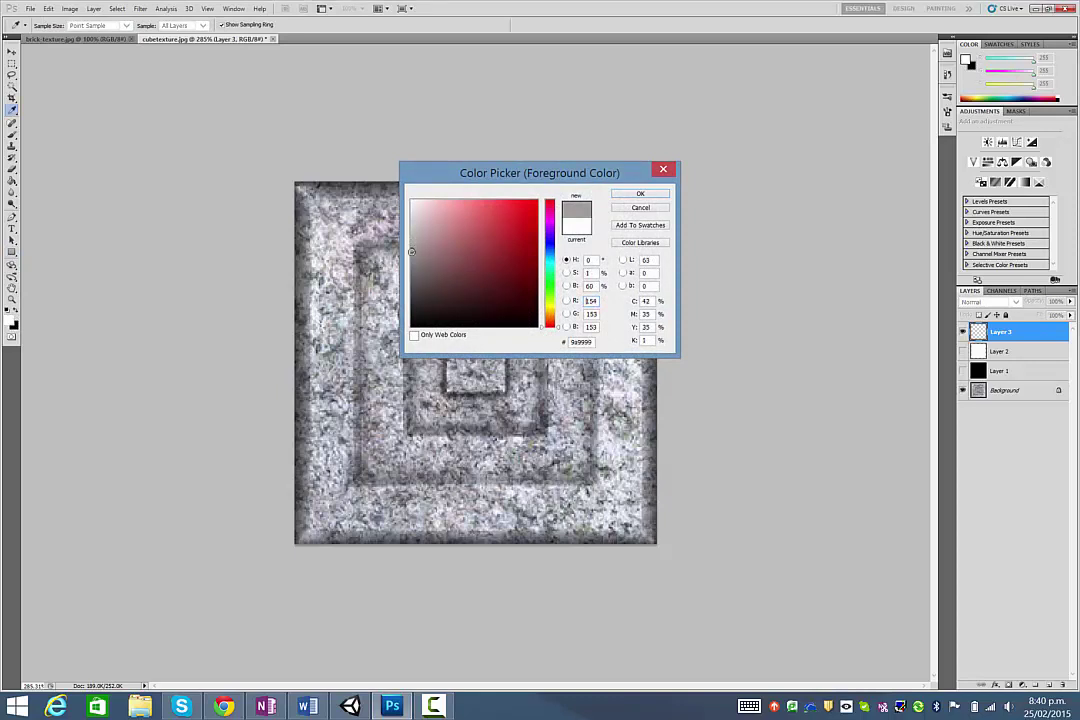
pyautogui.click(347, 218)
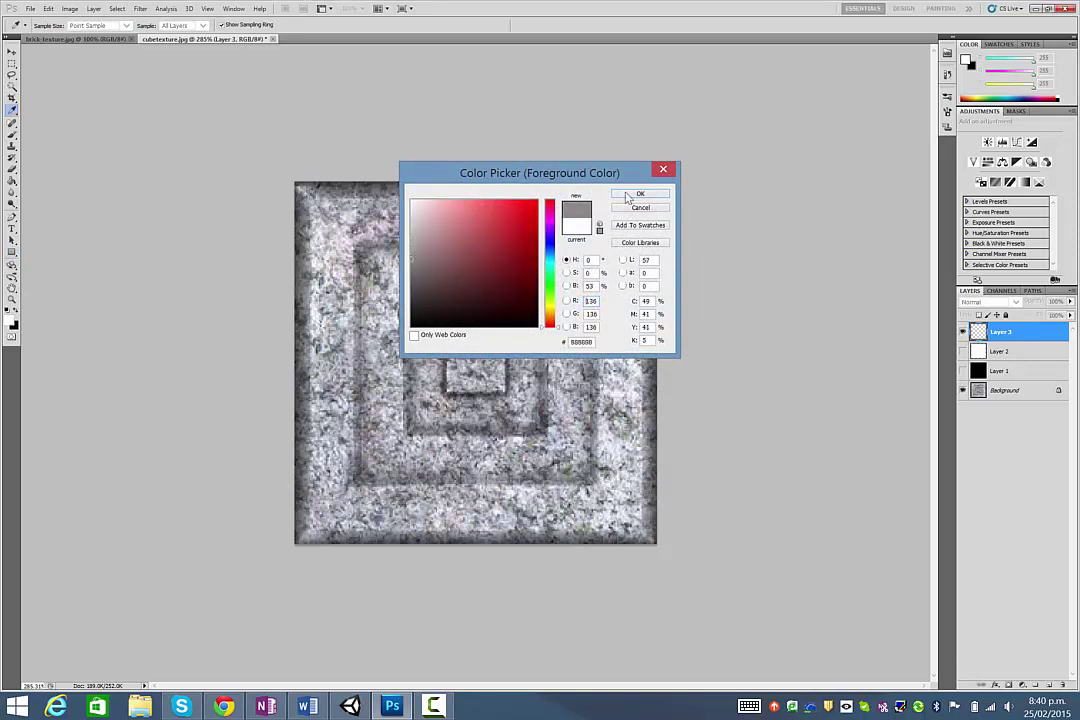
pyautogui.click(628, 194)
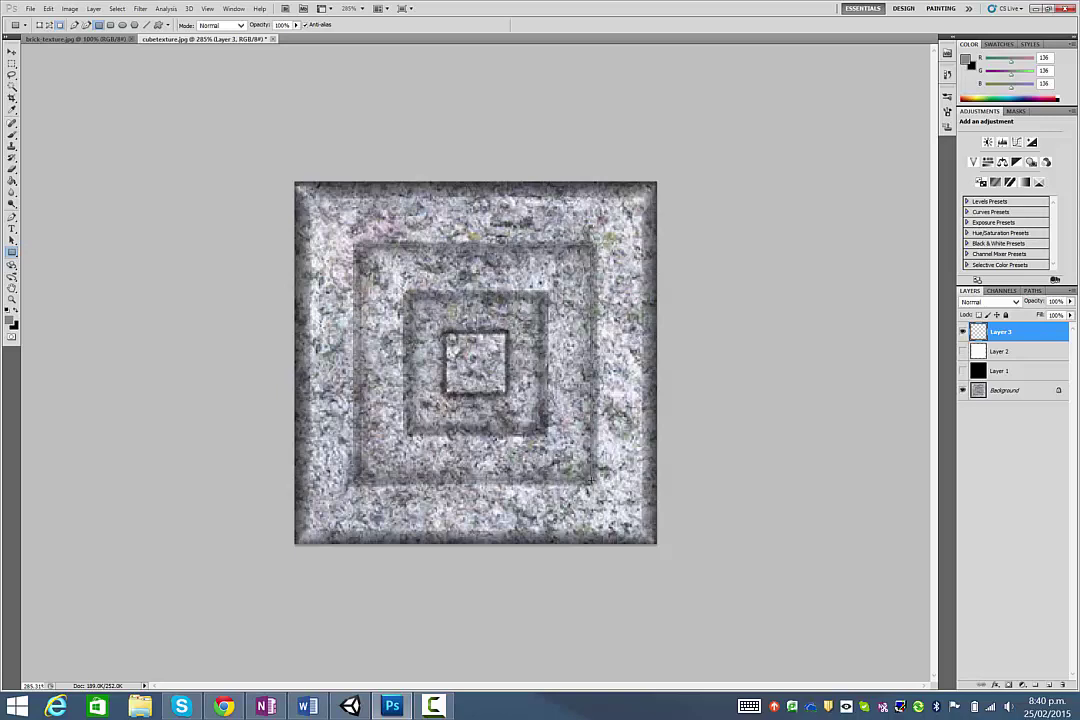
pyautogui.moveTo(352, 241); pyautogui.dragTo(591, 481)
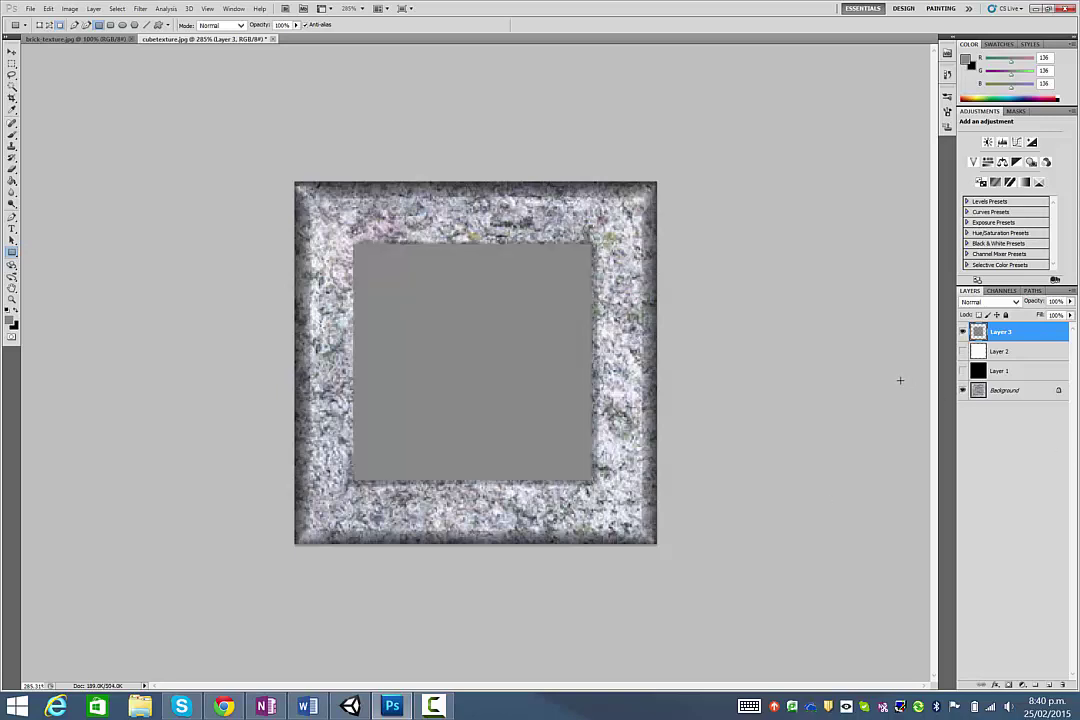
pyautogui.click(962, 331)
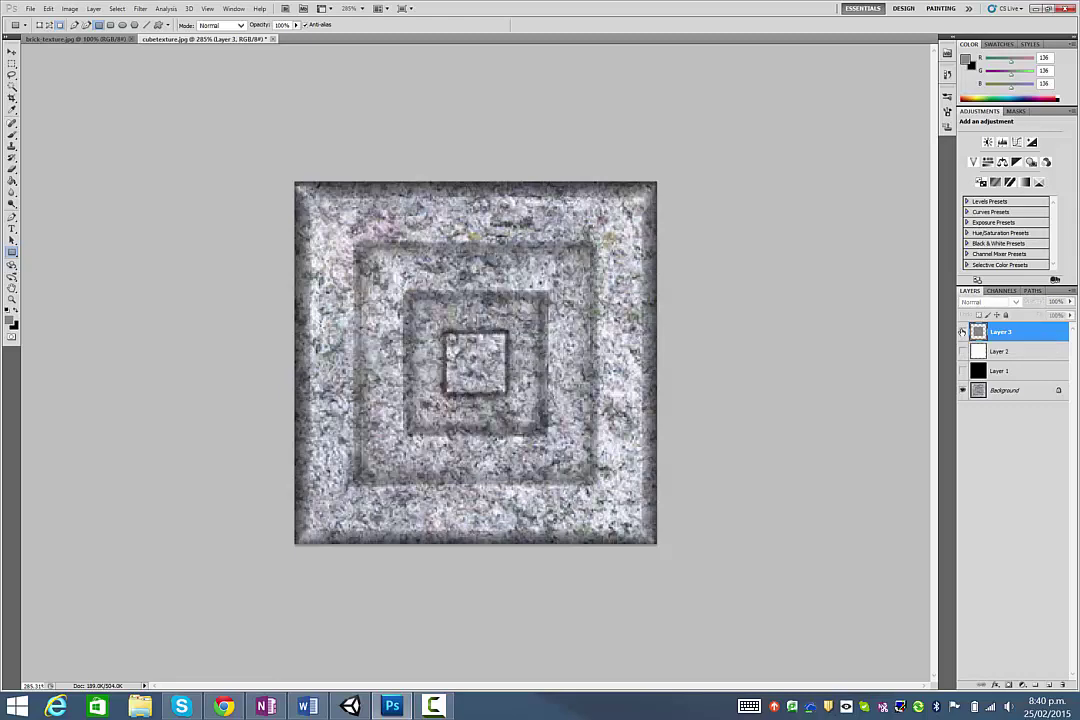
# On a new layer, draw a near-black #1a1a1a square over the texture's middle inner square outline, and hide the layer.
pyautogui.click(1047, 685)
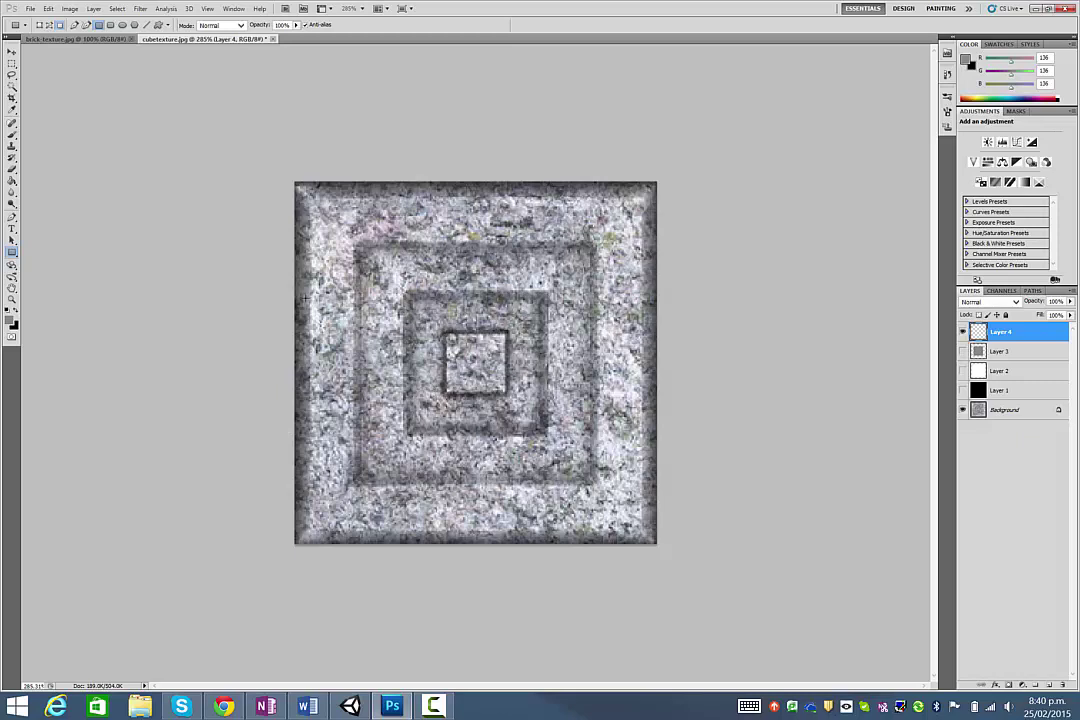
pyautogui.click(10, 318)
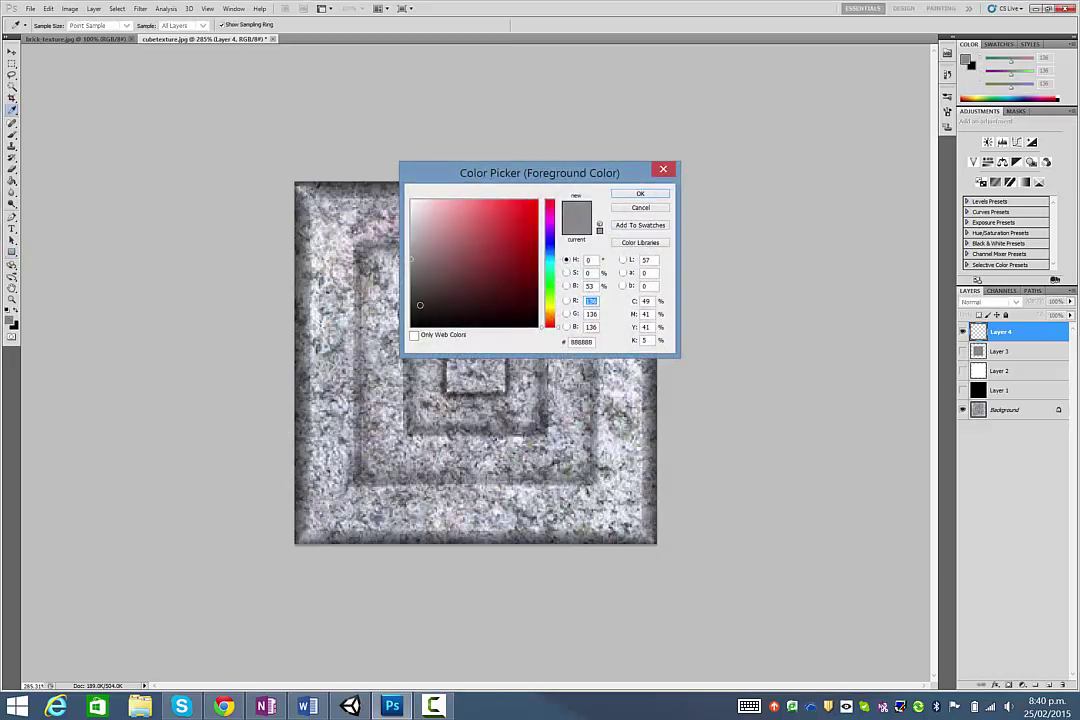
pyautogui.click(411, 314)
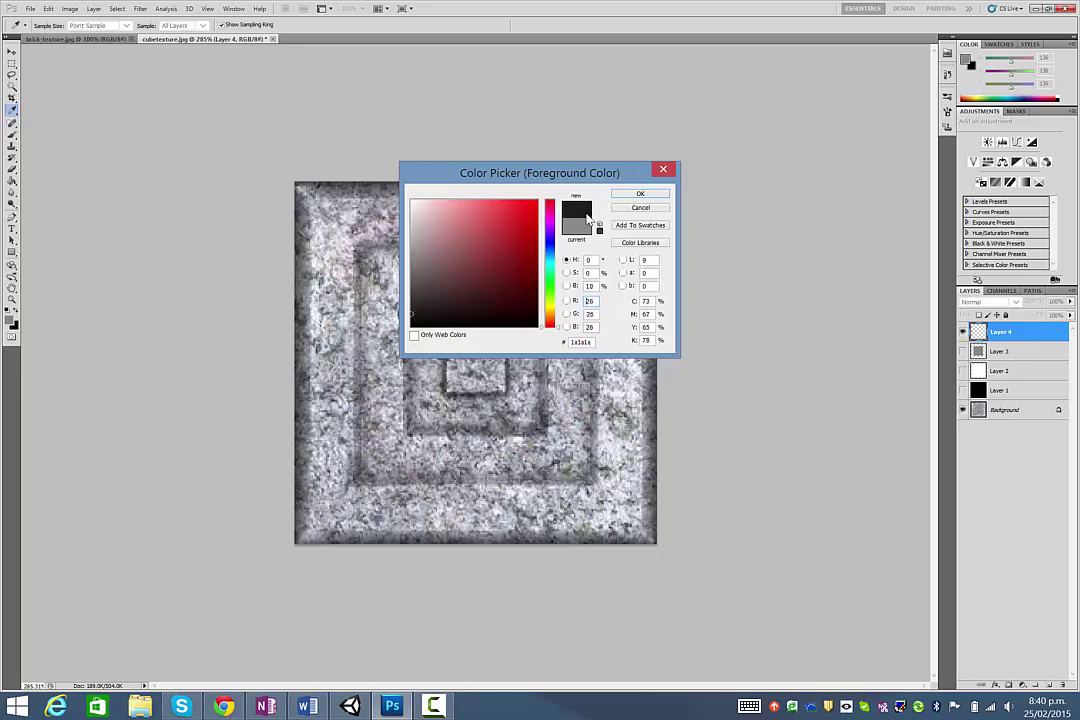
pyautogui.click(640, 193)
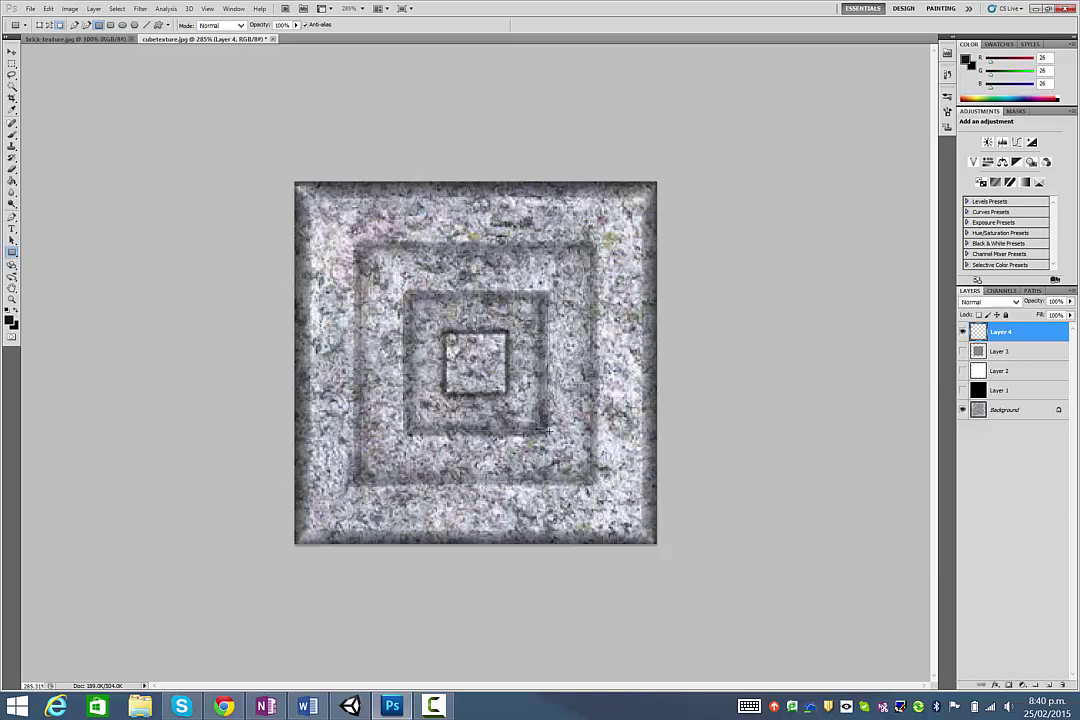
pyautogui.moveTo(404, 292); pyautogui.dragTo(548, 432)
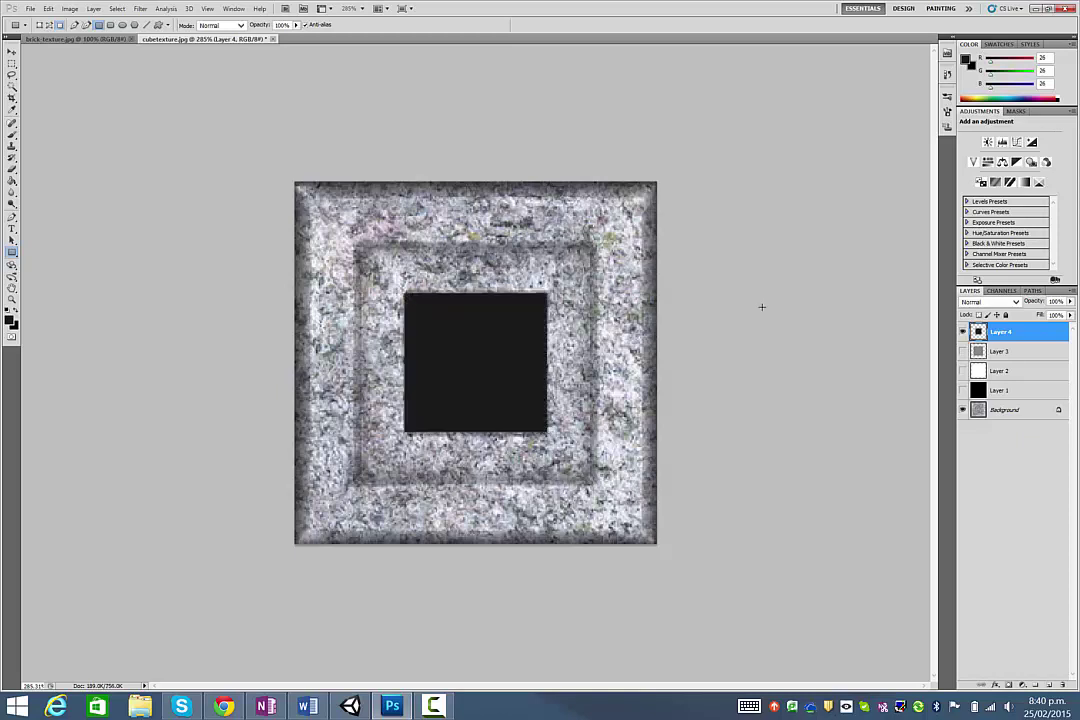
pyautogui.click(962, 331)
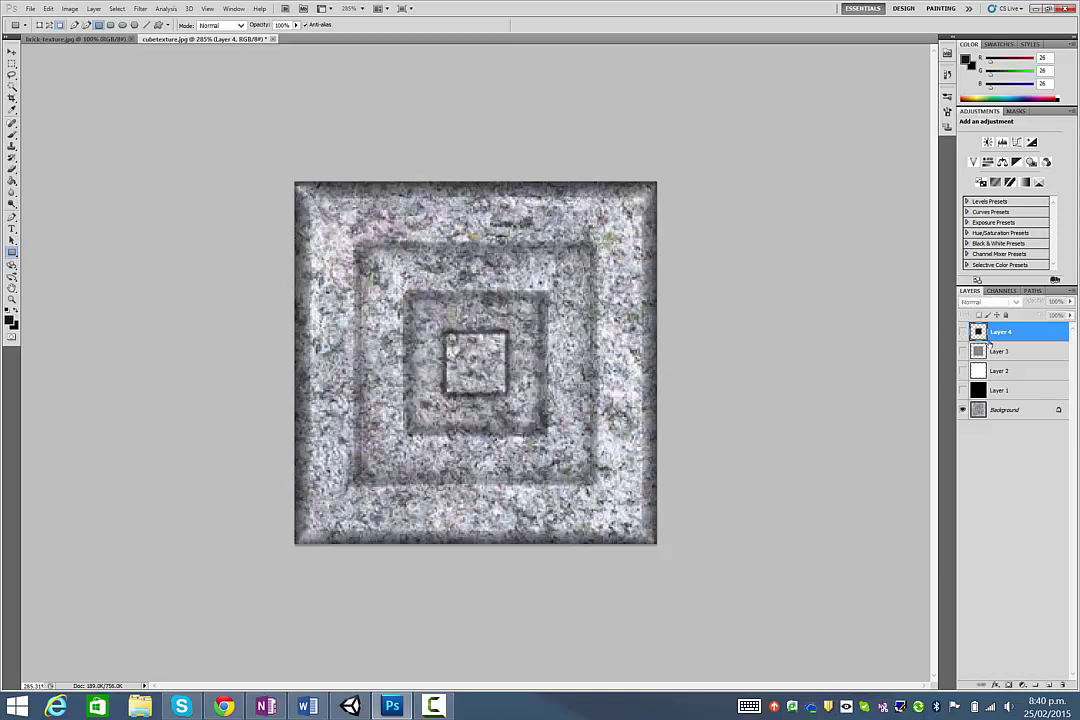
# On a new layer, draw a white square over the texture's innermost square.
pyautogui.hotkey('ctrl', 'shift', 'alt', 'n')
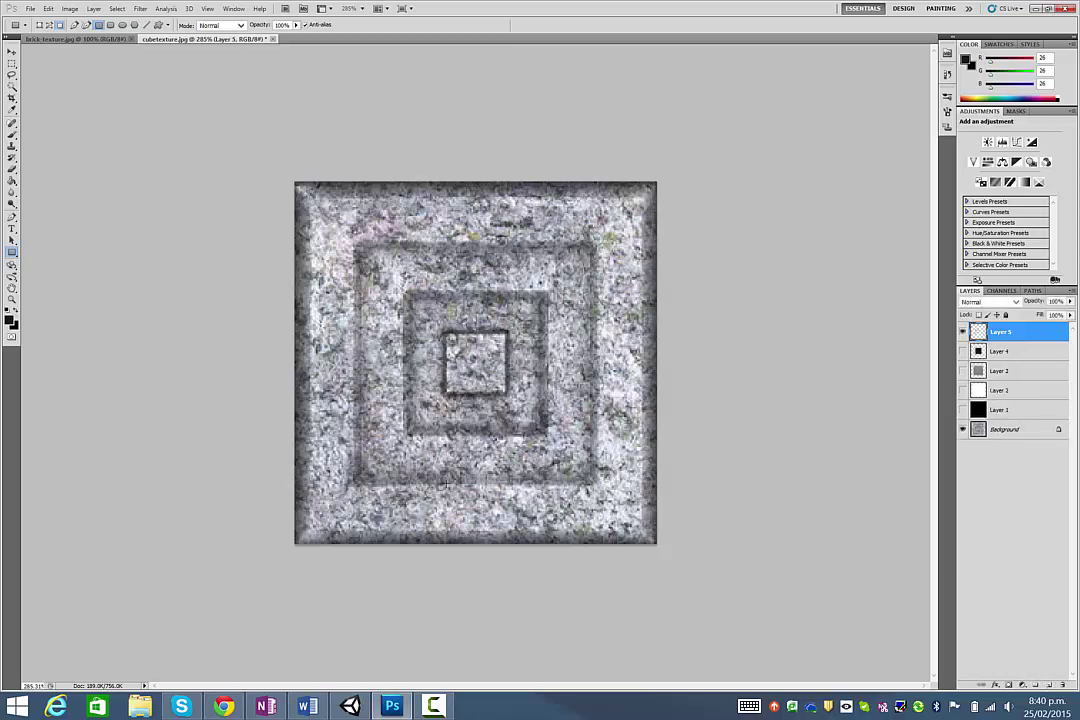
pyautogui.click(8, 309)
pyautogui.click(17, 312)
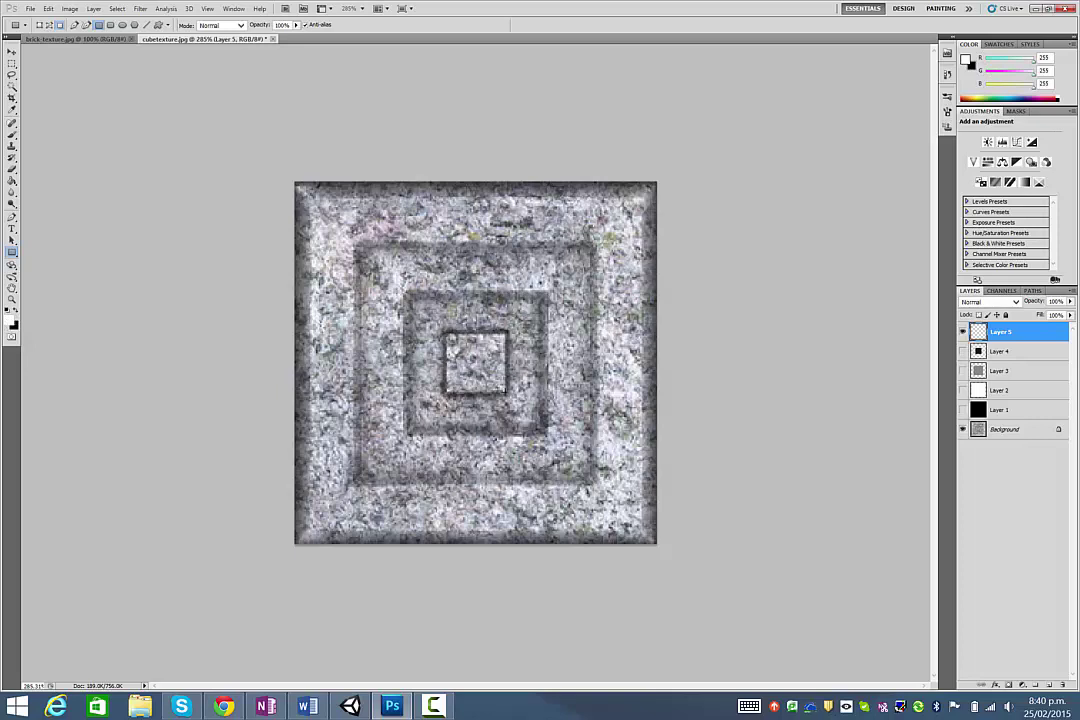
pyautogui.hotkey('alt', 'BackSpace')
# Make the hidden Layers 4, 3, 2 and 1 visible again.
pyautogui.click(963, 351)
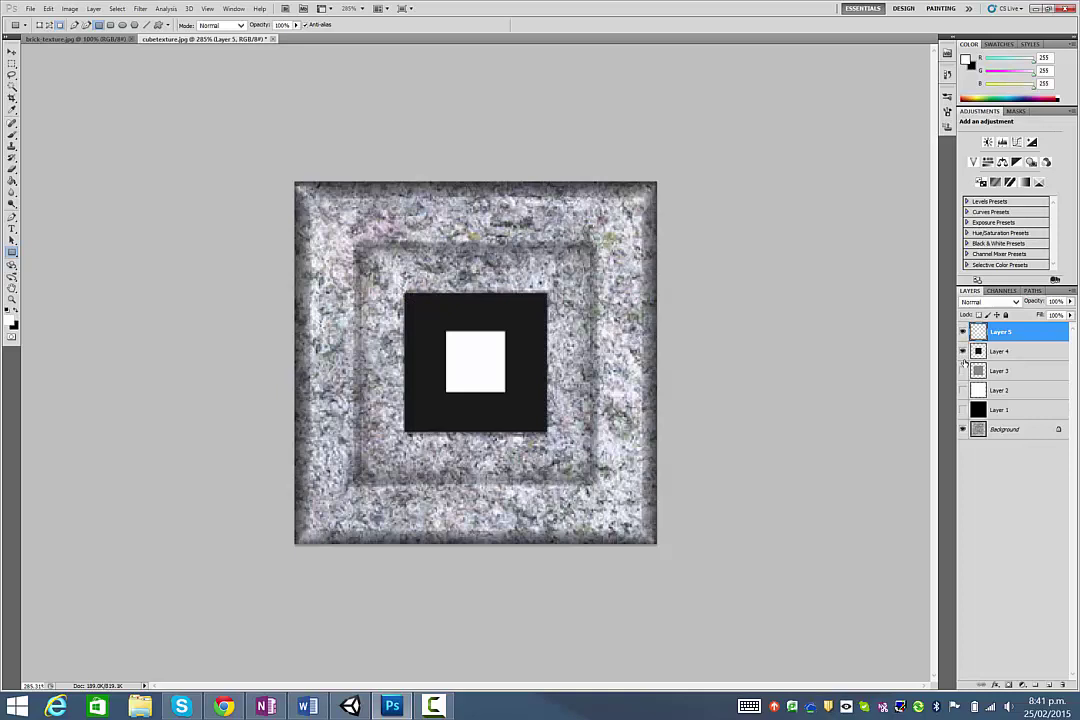
pyautogui.click(963, 371)
pyautogui.click(963, 390)
pyautogui.click(963, 409)
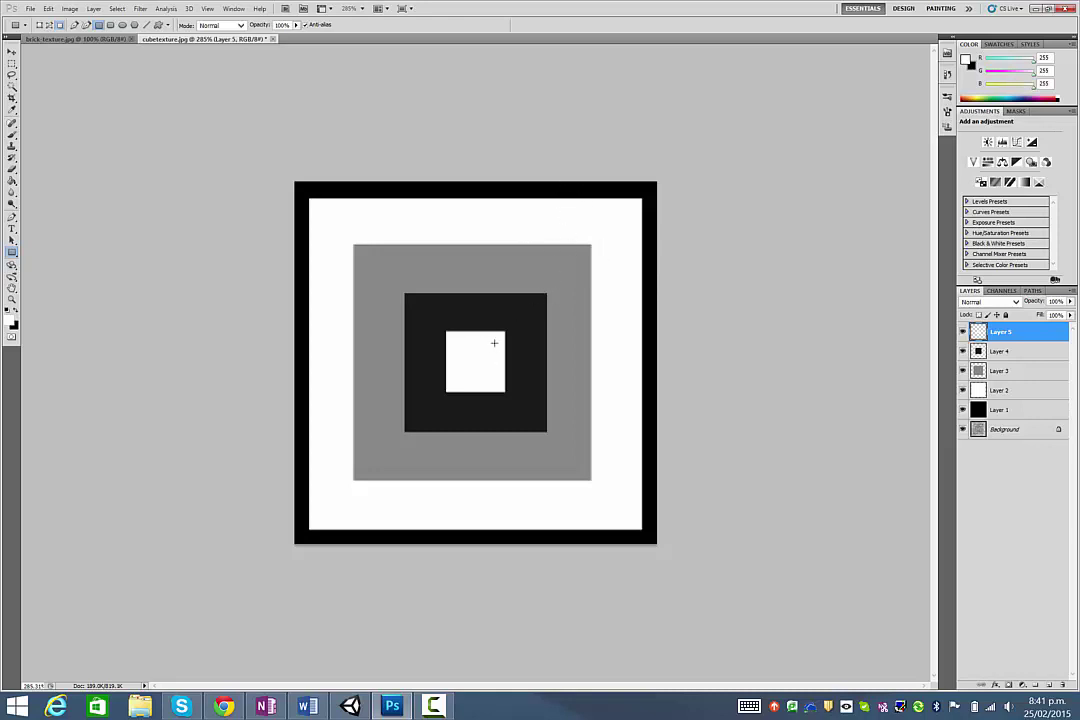
# Save the layered image for web as a JPEG named cubetextureNM.jpg in the Blender folder.
pyautogui.click(31, 8)
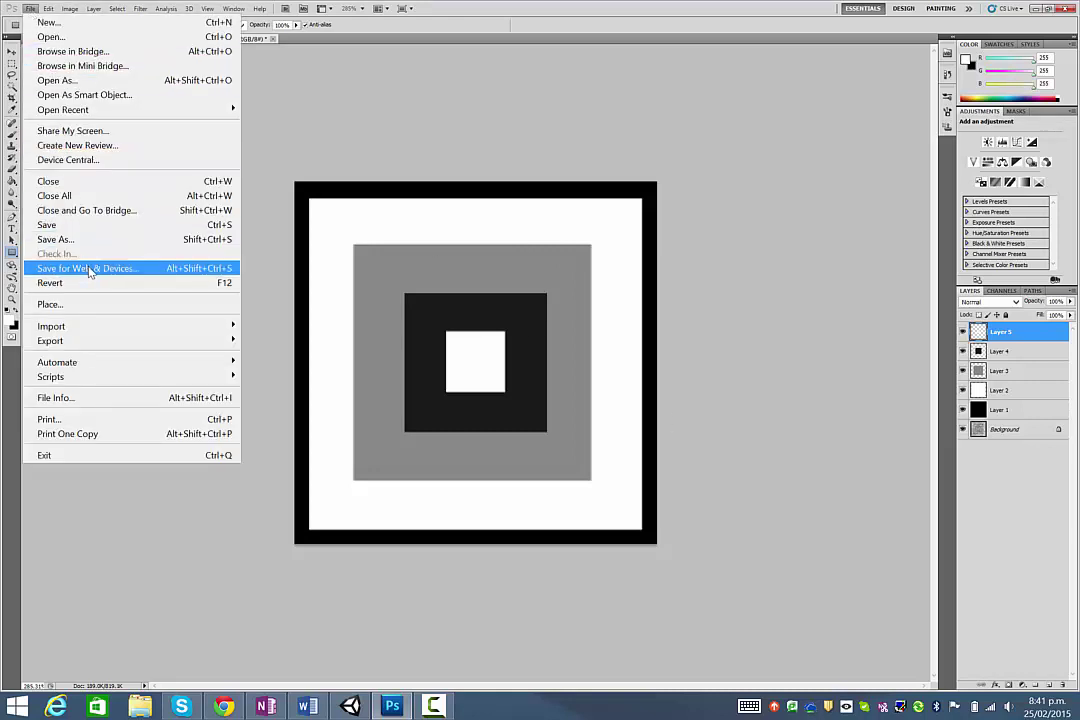
pyautogui.click(93, 269)
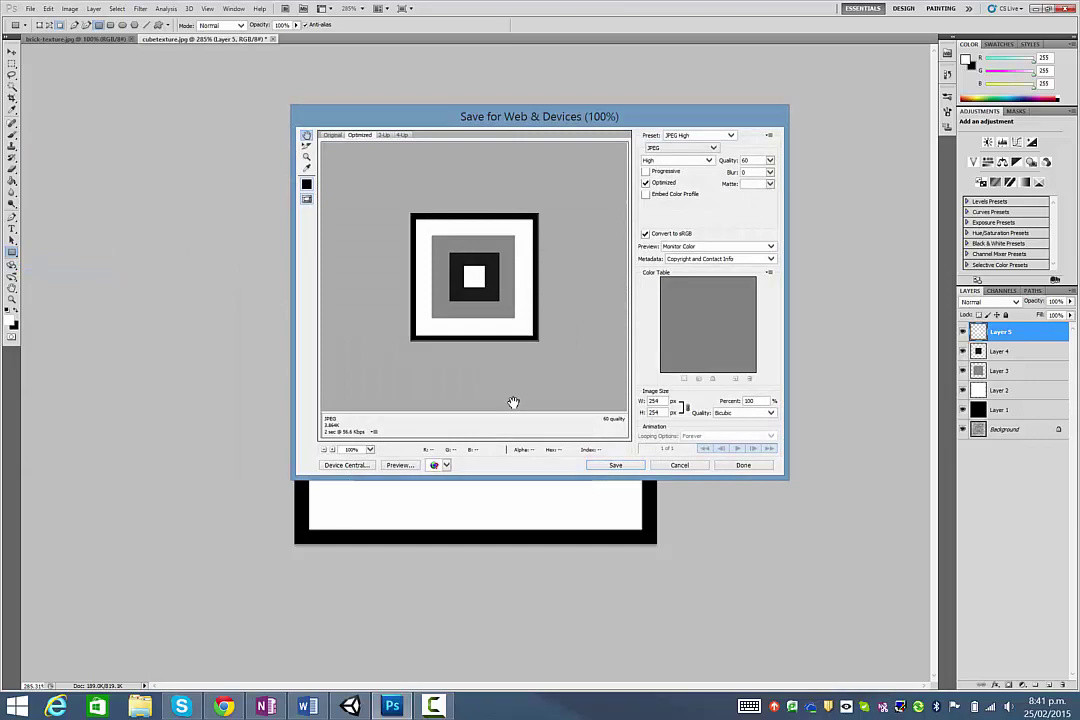
pyautogui.click(632, 466)
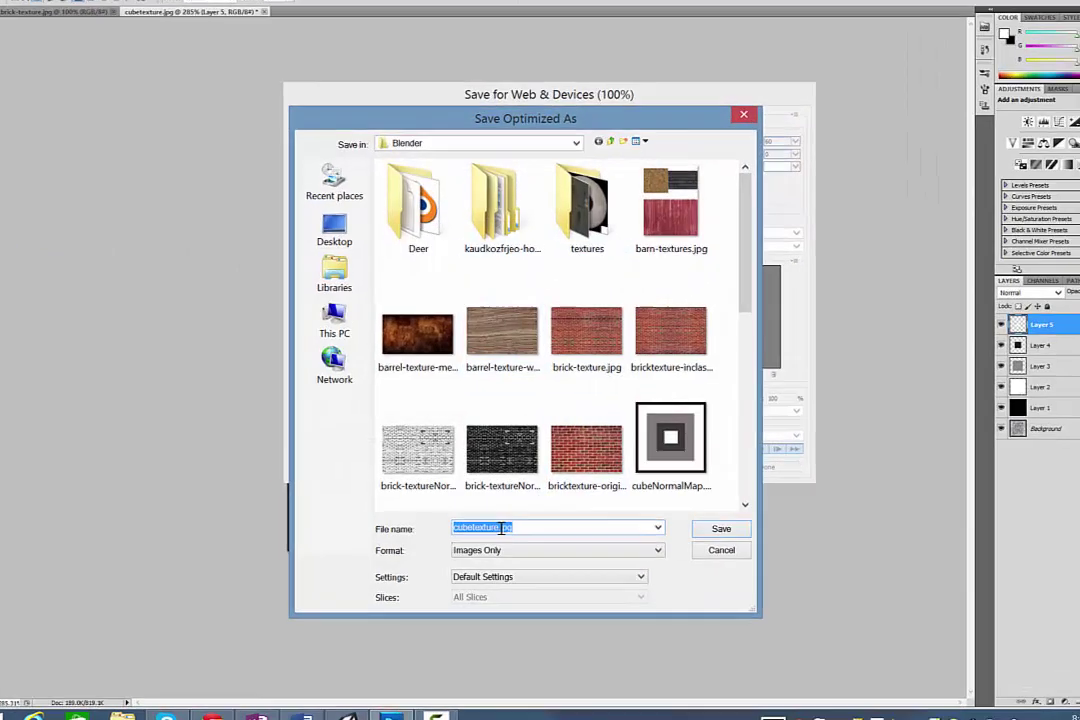
pyautogui.doubleClick(495, 522)
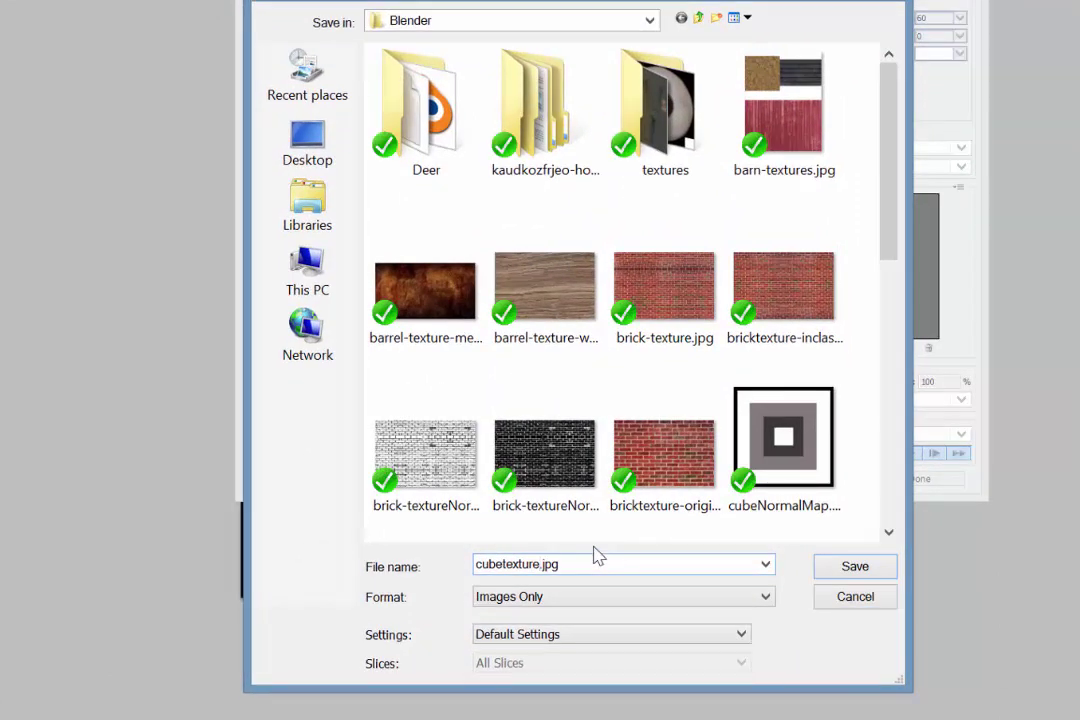
pyautogui.write('NM')
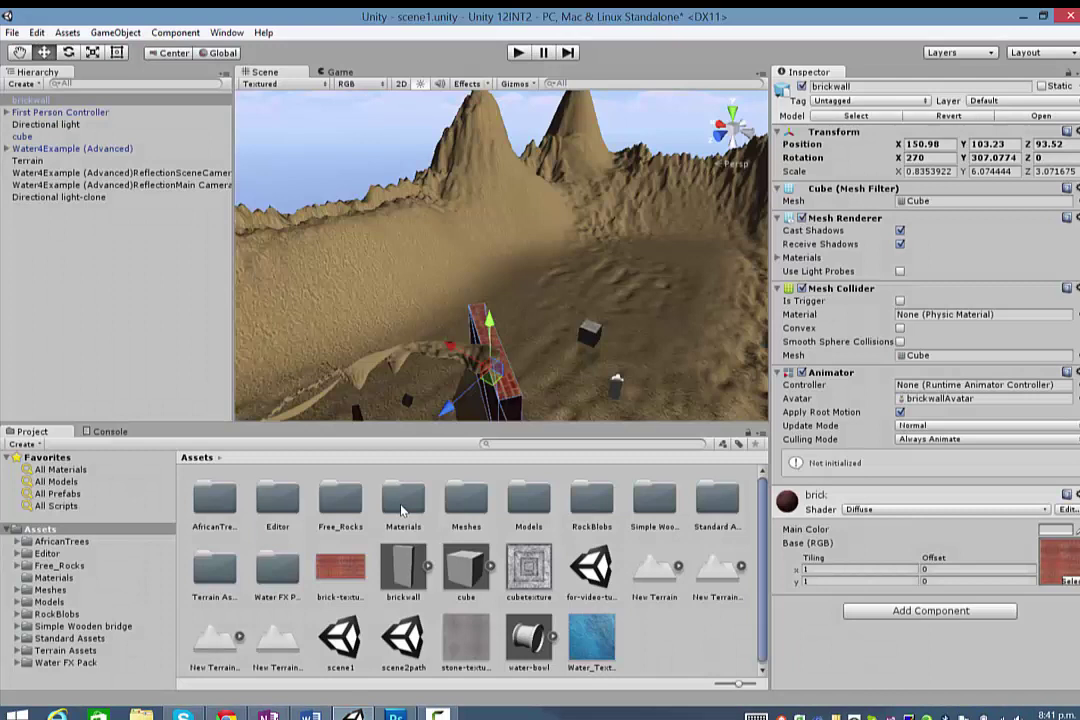
# Switch to Unity and import cubetextureNM.jpg from the Blender folder as a new asset.
pyautogui.click(70, 36)
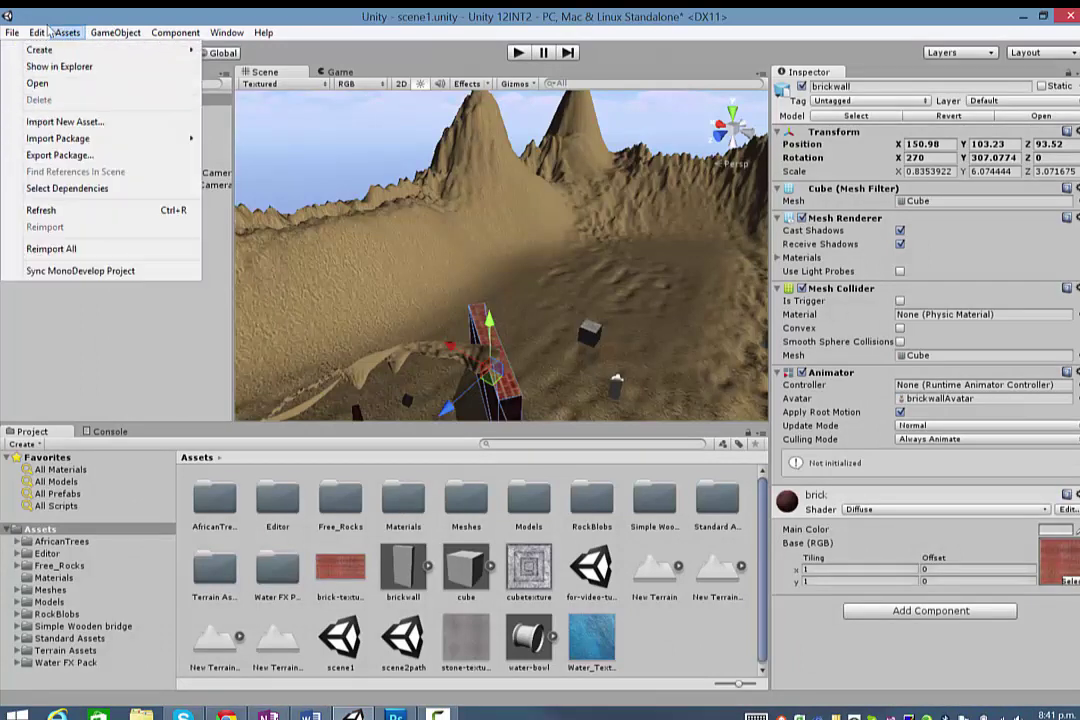
pyautogui.click(70, 120)
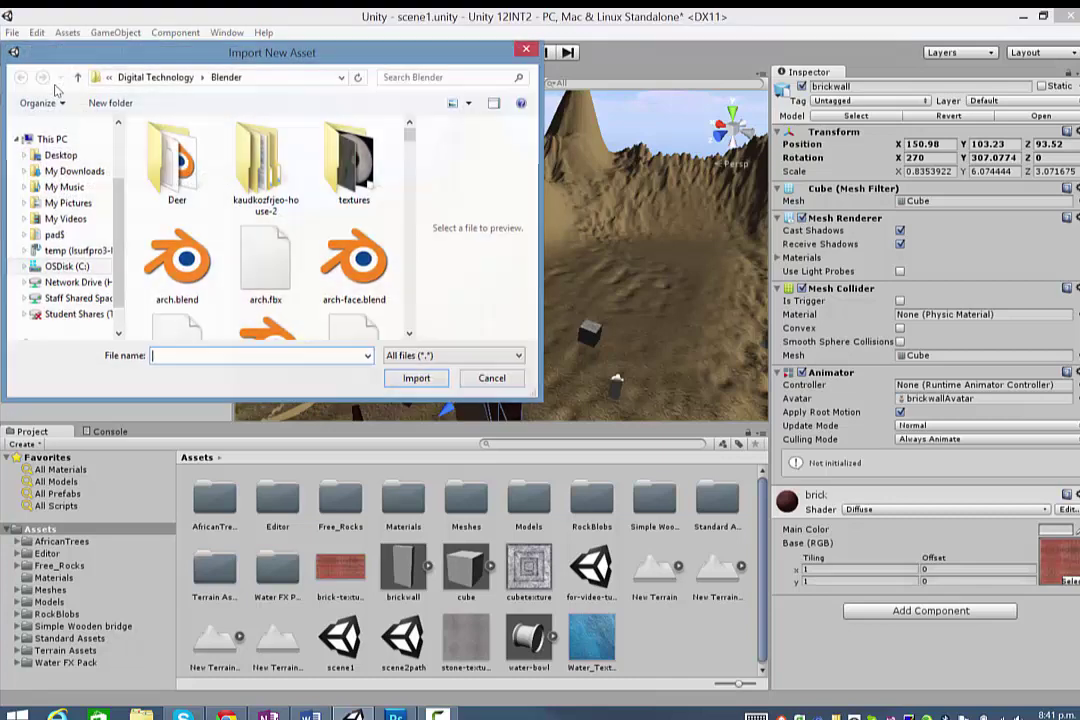
pyautogui.scroll(-1, 275, 213)
pyautogui.scroll(-4, 275, 213)
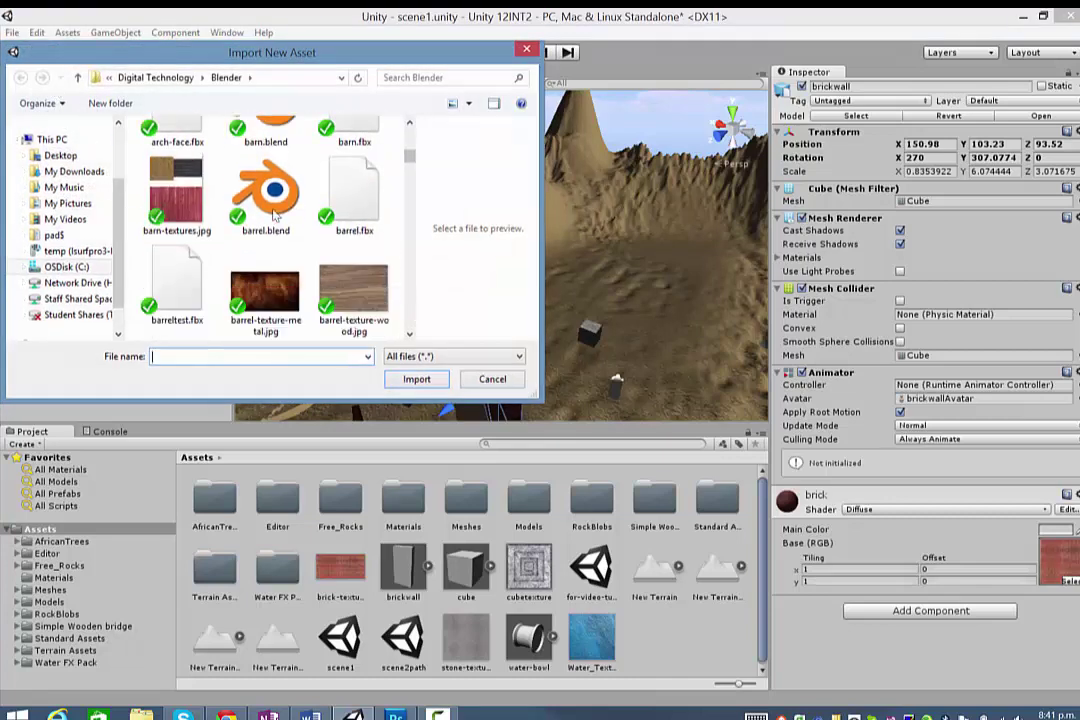
pyautogui.scroll(-2, 275, 213)
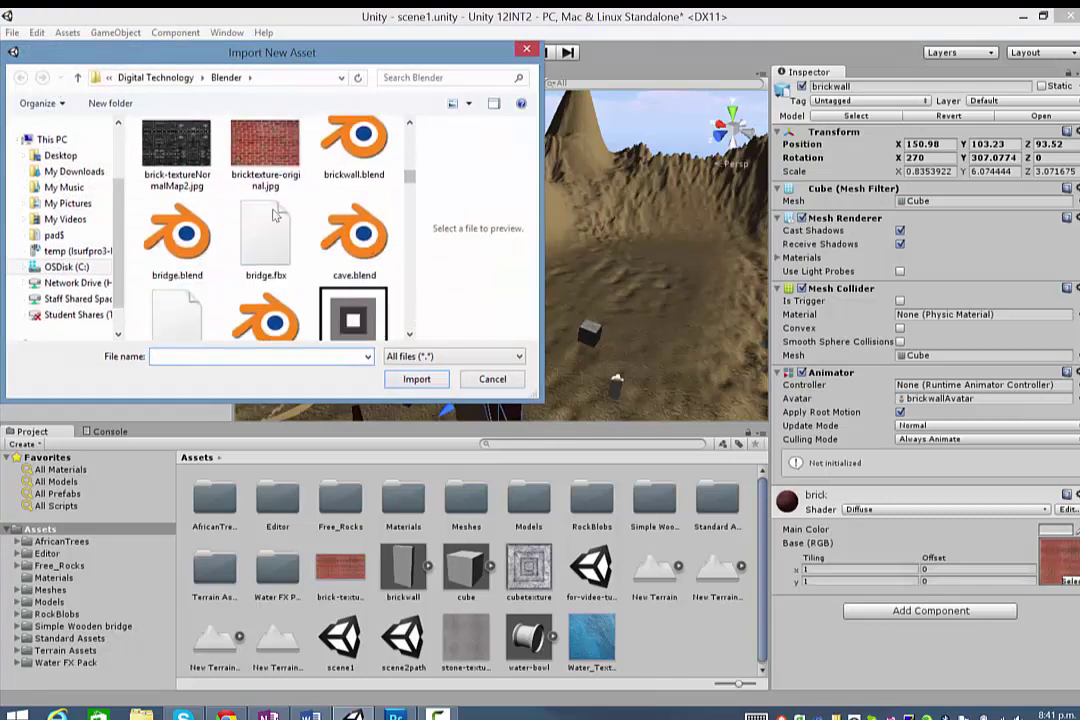
pyautogui.scroll(-2, 405, 316)
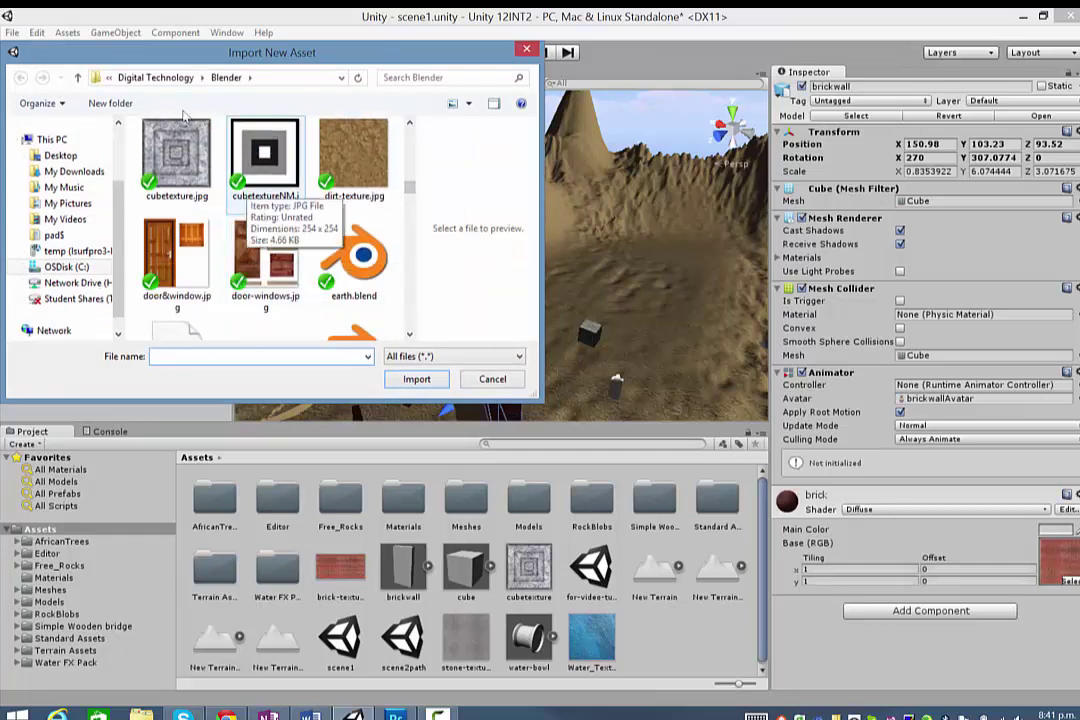
pyautogui.doubleClick(264, 155)
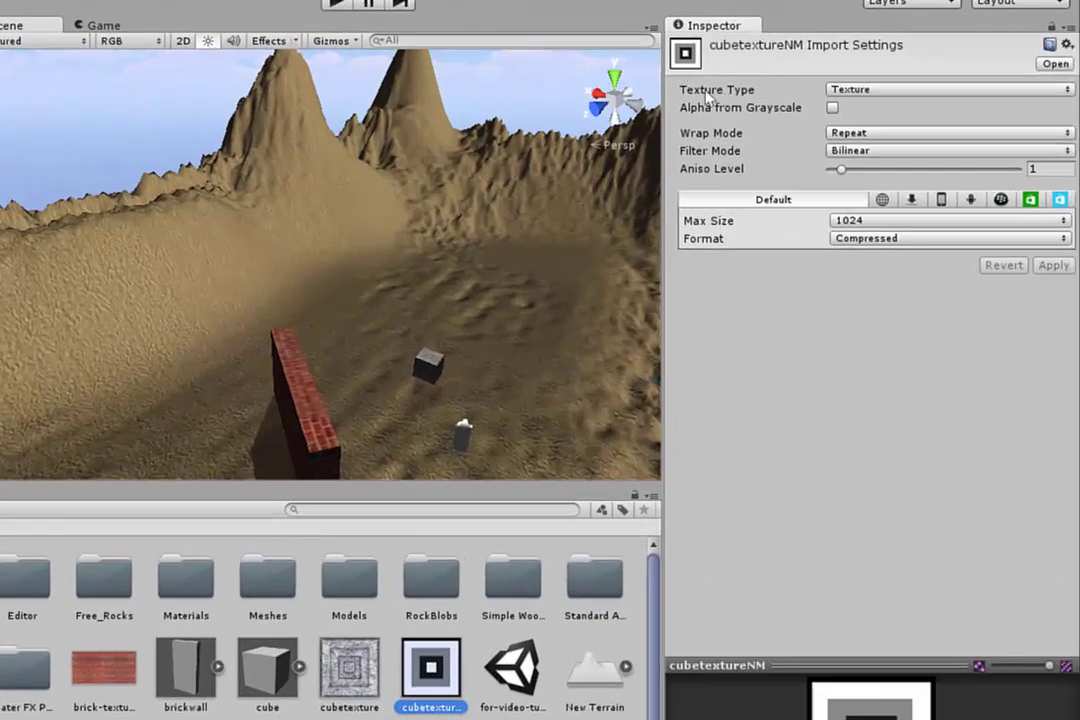
# Set the cubetextureNM texture type to Advanced with import type Normal Map, and enable Create from Grayscale.
pyautogui.click(858, 90)
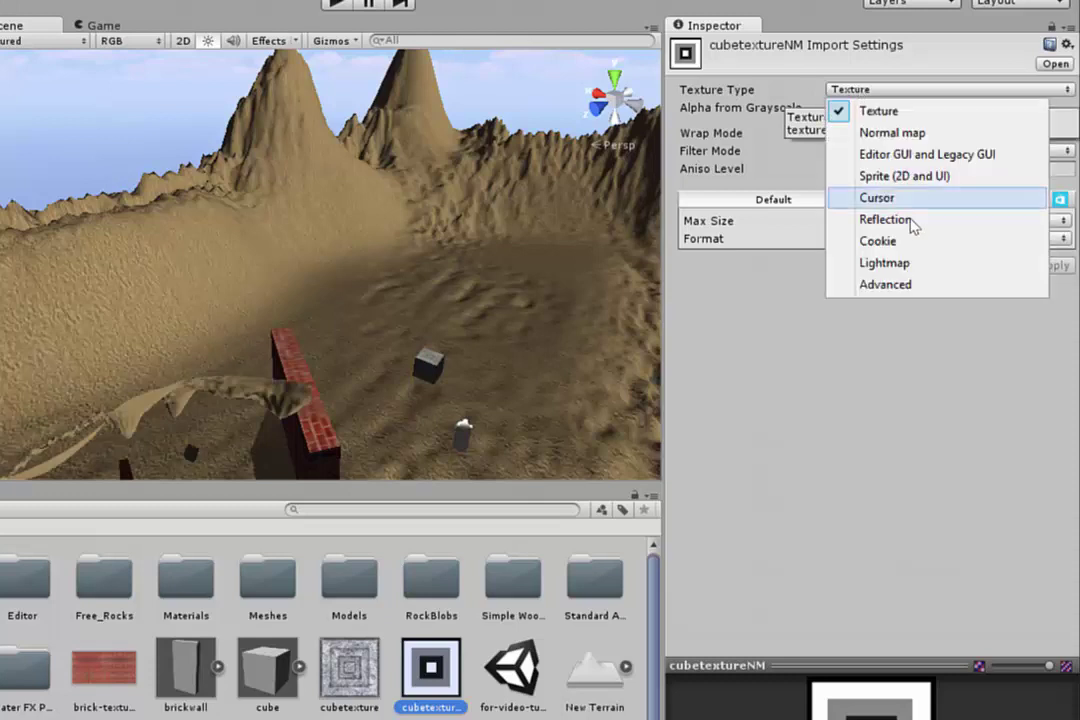
pyautogui.click(900, 284)
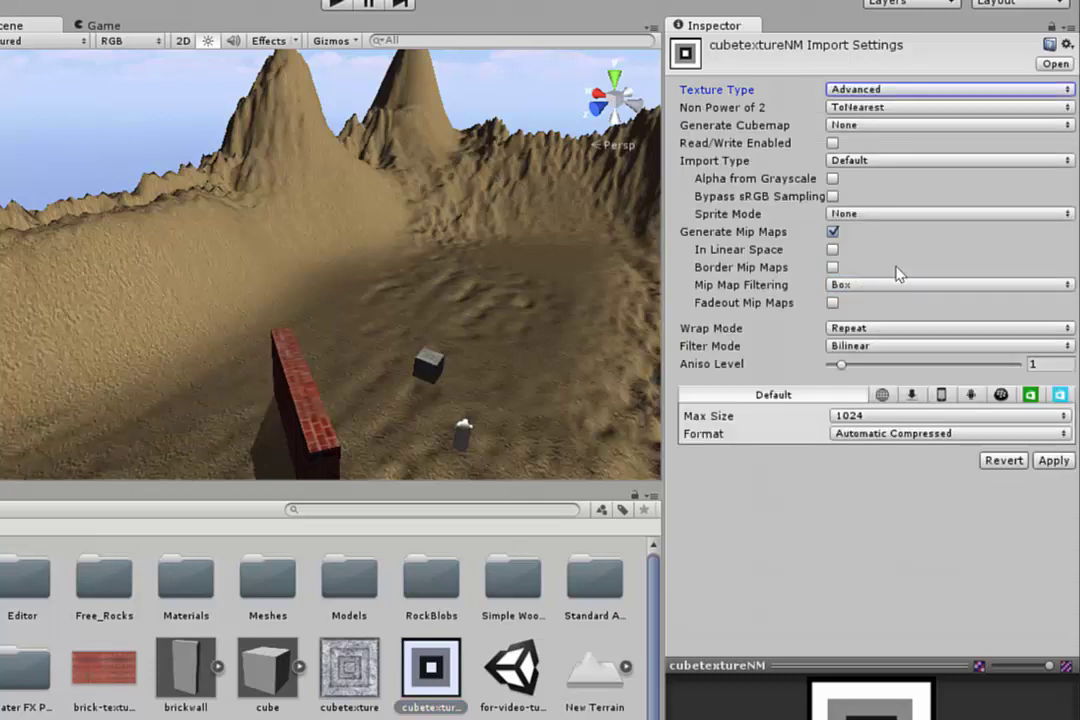
pyautogui.click(876, 162)
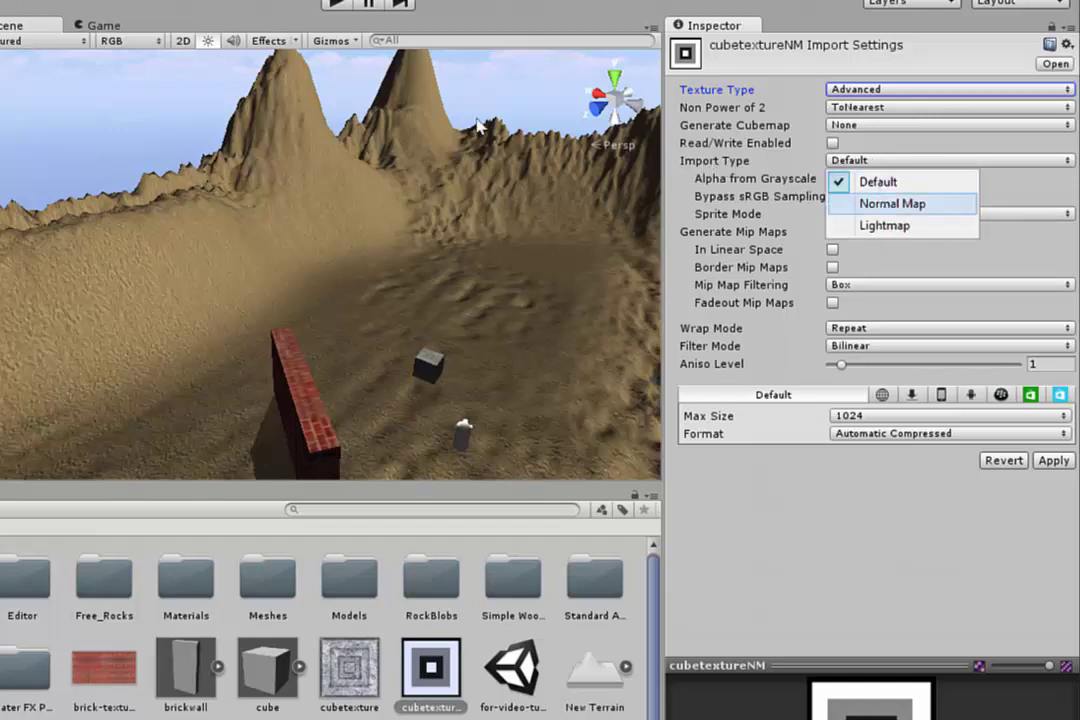
pyautogui.click(882, 203)
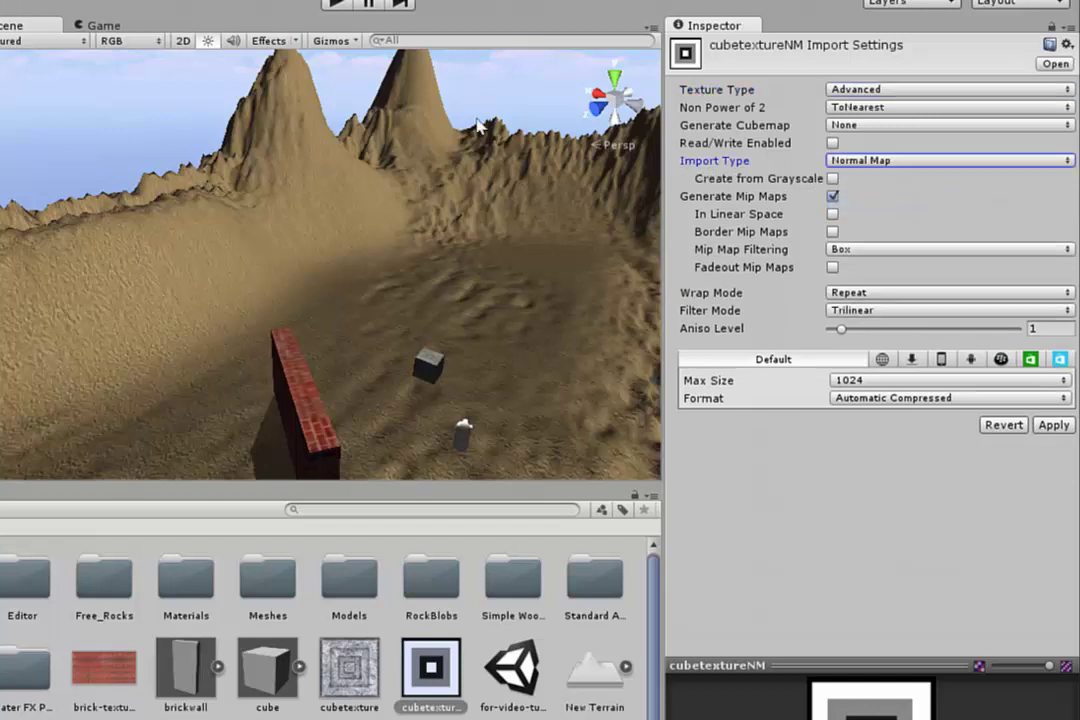
pyautogui.click(832, 179)
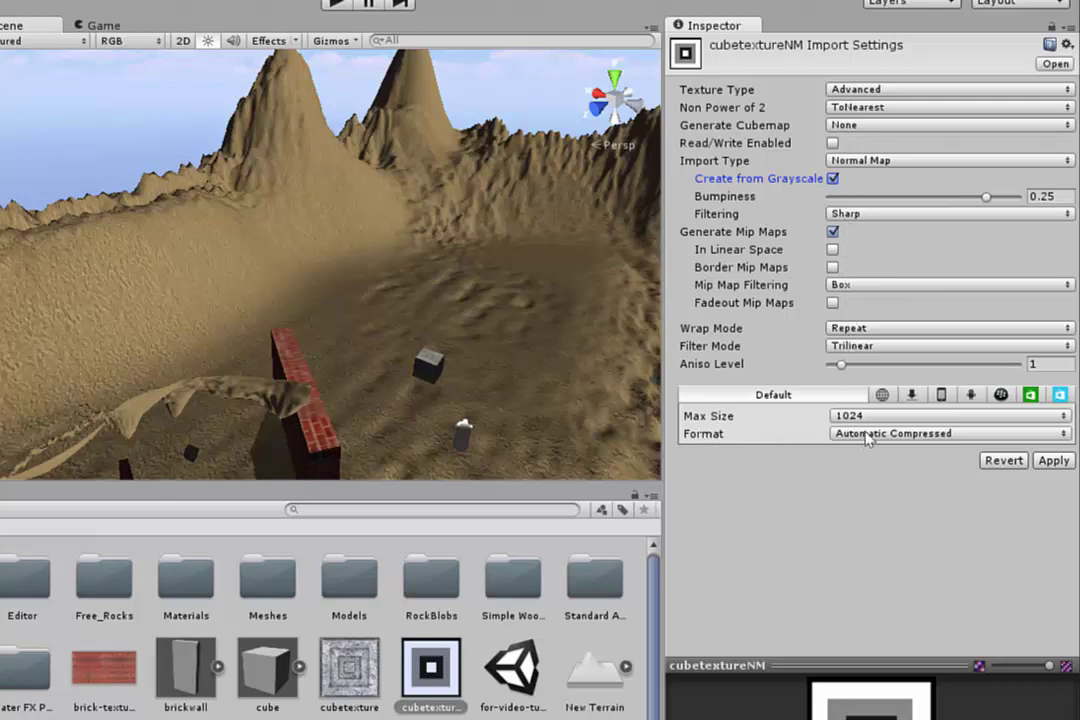
# Set the cubetextureNM format to Automatic 16 bits and apply the import settings.
pyautogui.click(835, 434)
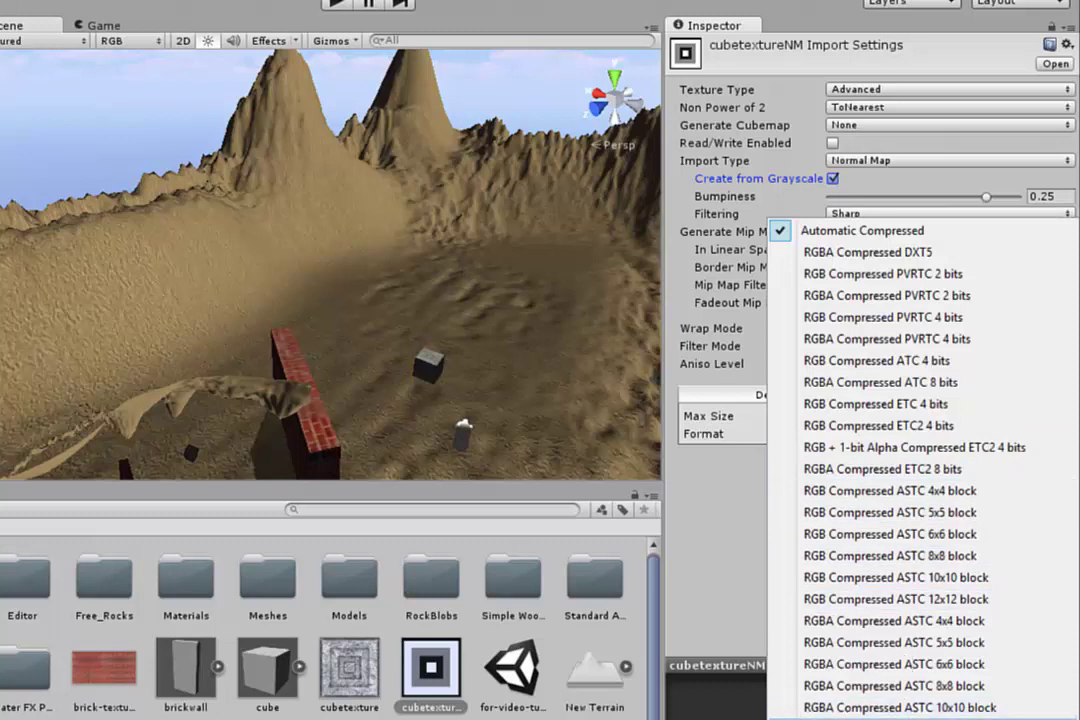
pyautogui.click(900, 718)
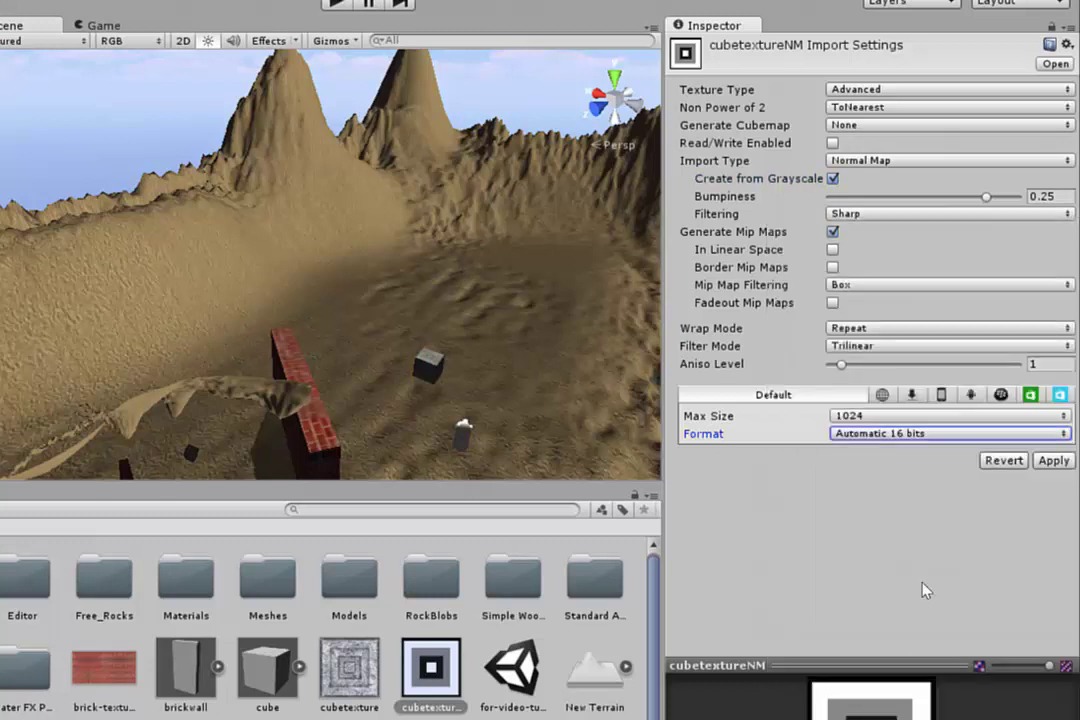
pyautogui.click(1053, 461)
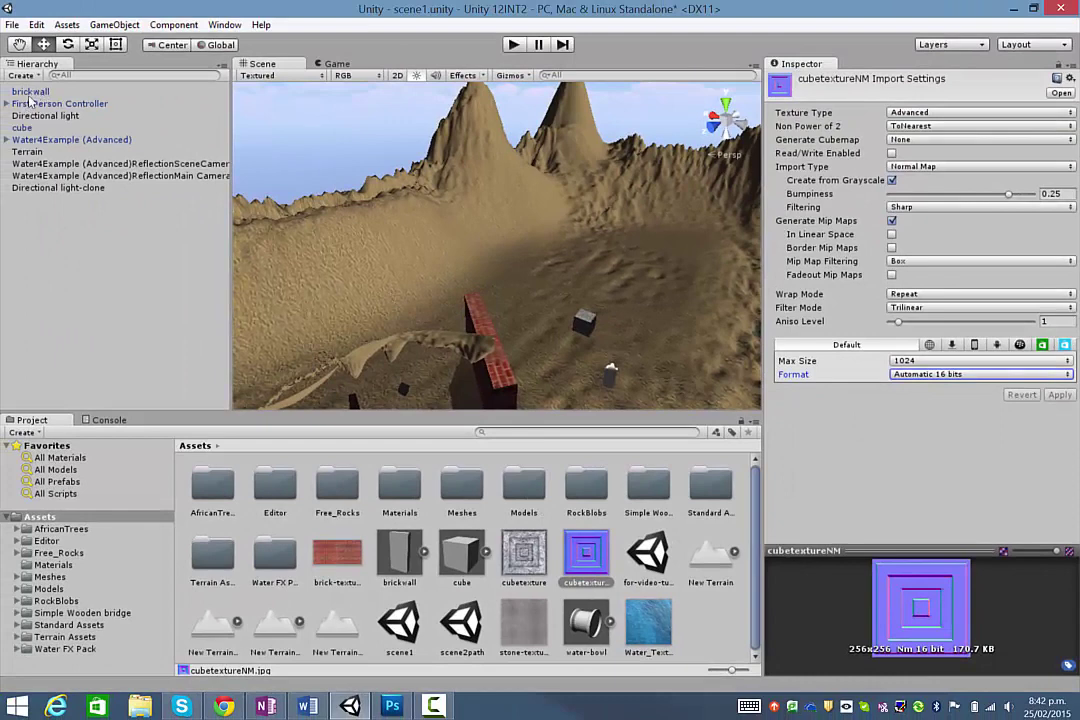
# Change the cube's material shader to Bumped Diffuse and assign cubetextureNM as its Normalmap.
pyautogui.click(24, 128)
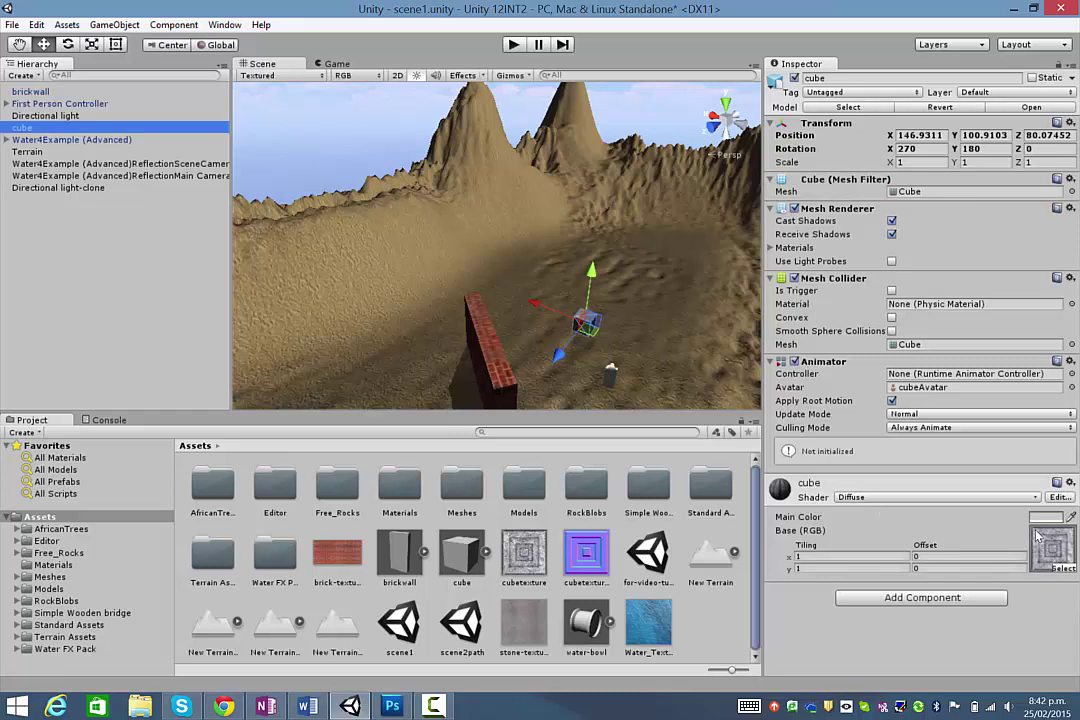
pyautogui.click(840, 497)
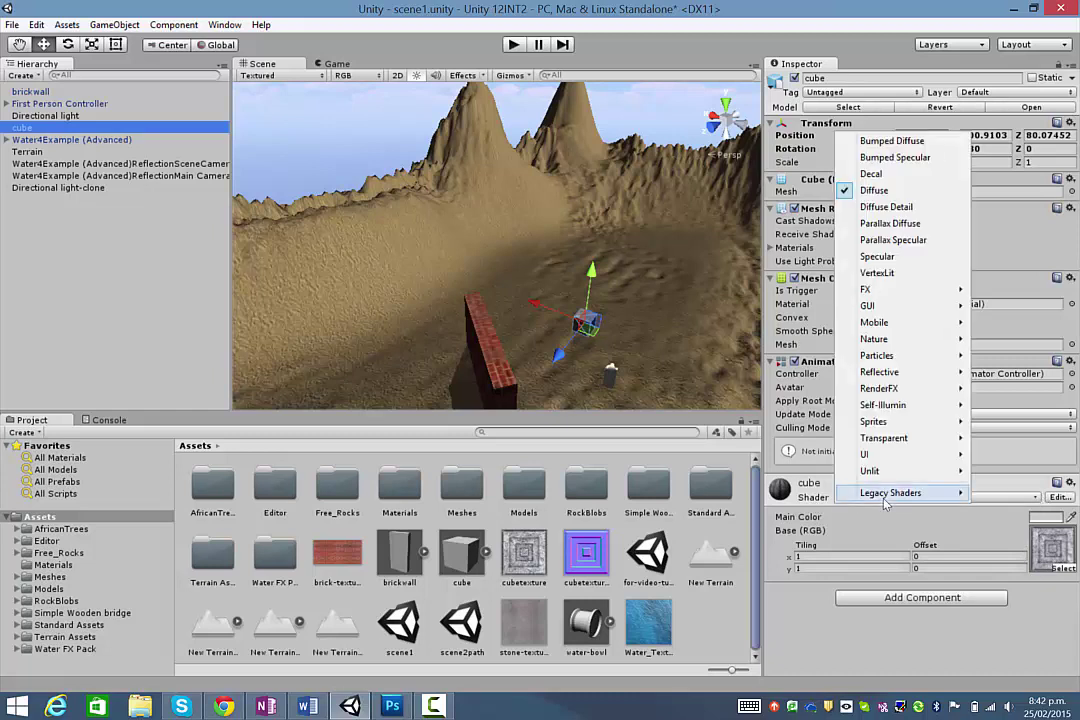
pyautogui.click(893, 143)
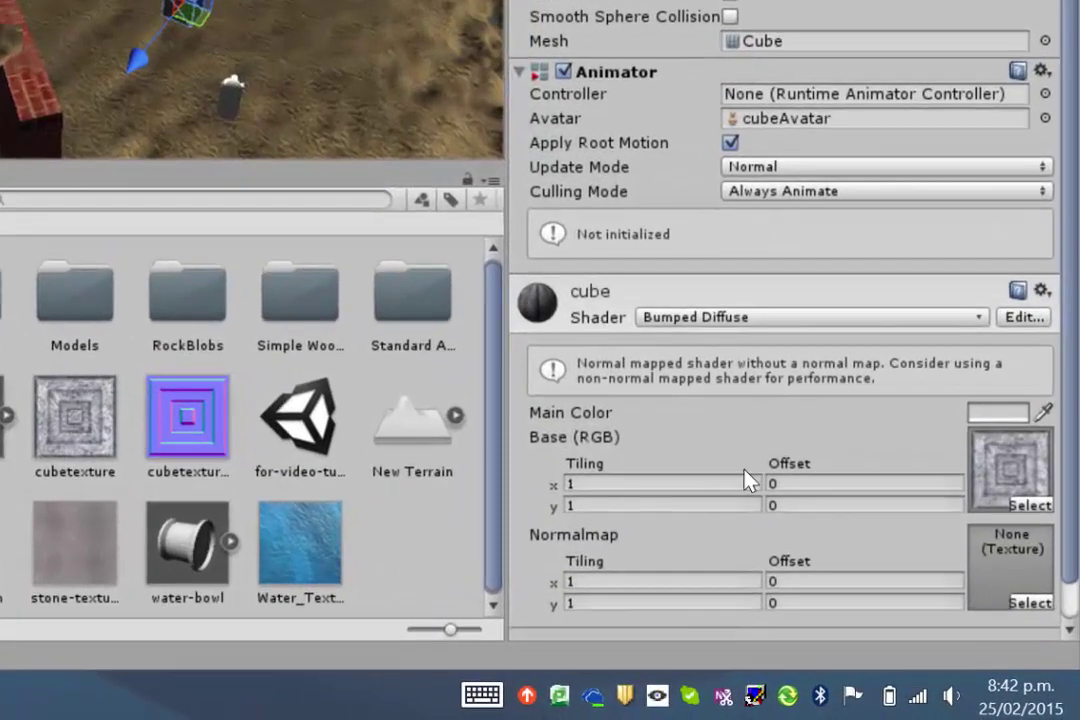
pyautogui.scroll(-1, 857, 620)
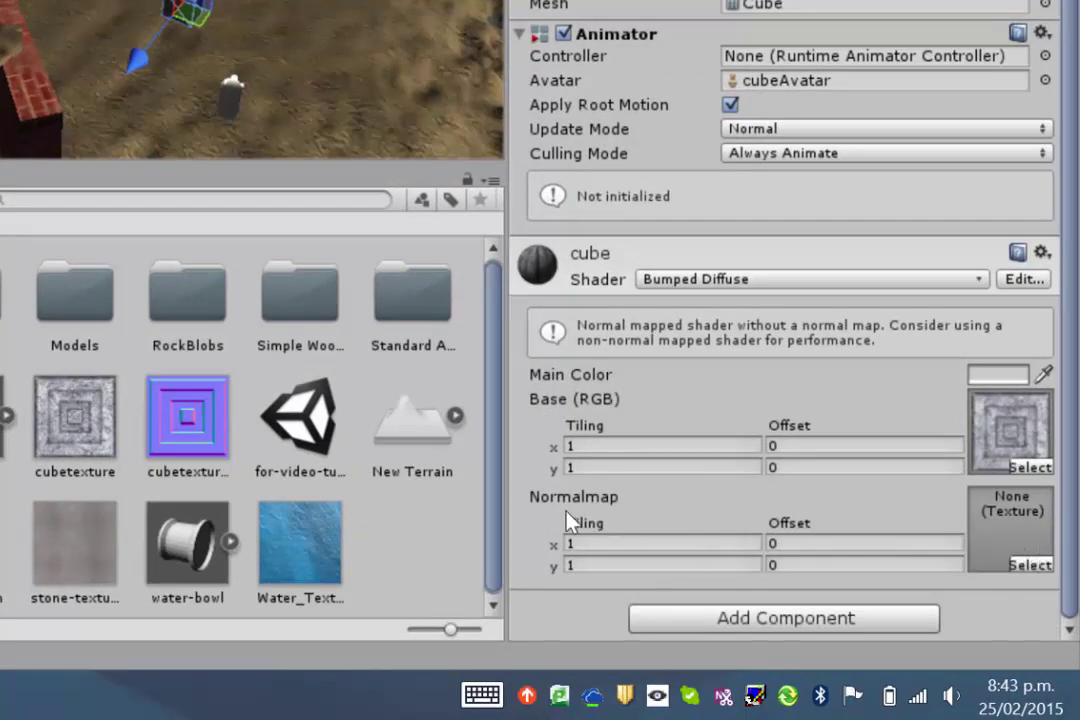
pyautogui.moveTo(190, 440); pyautogui.dragTo(1015, 549)
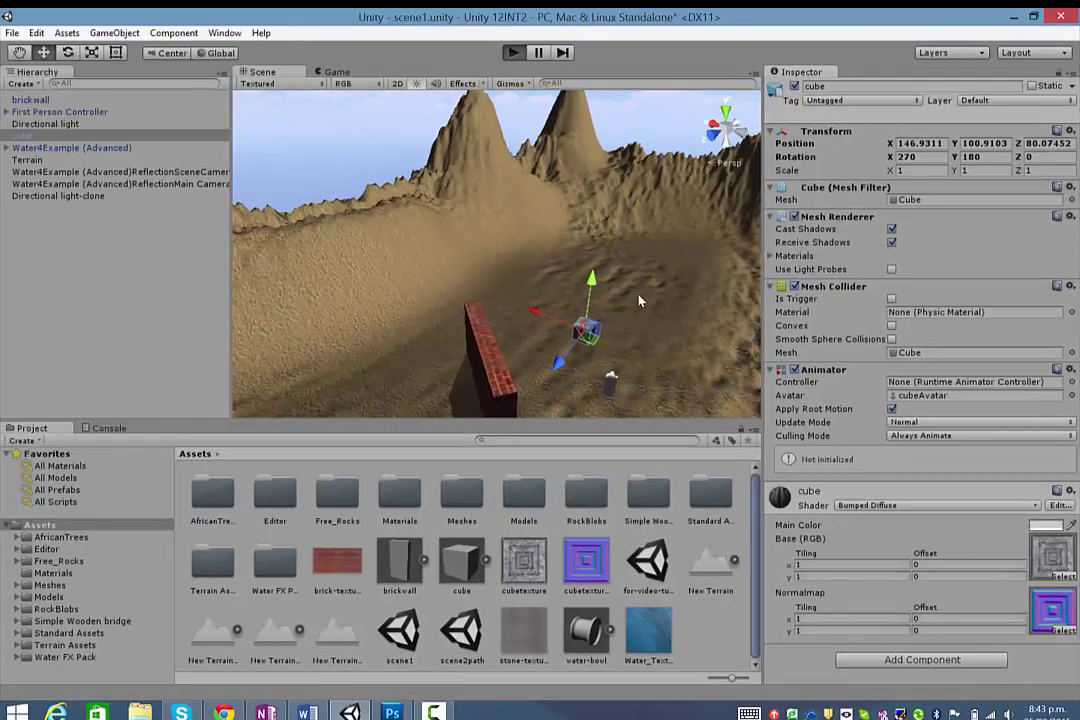
# Play the scene and walk around the cube to examine the relief on its lit and shaded faces.
pyautogui.hotkey('ctrl', 'p')
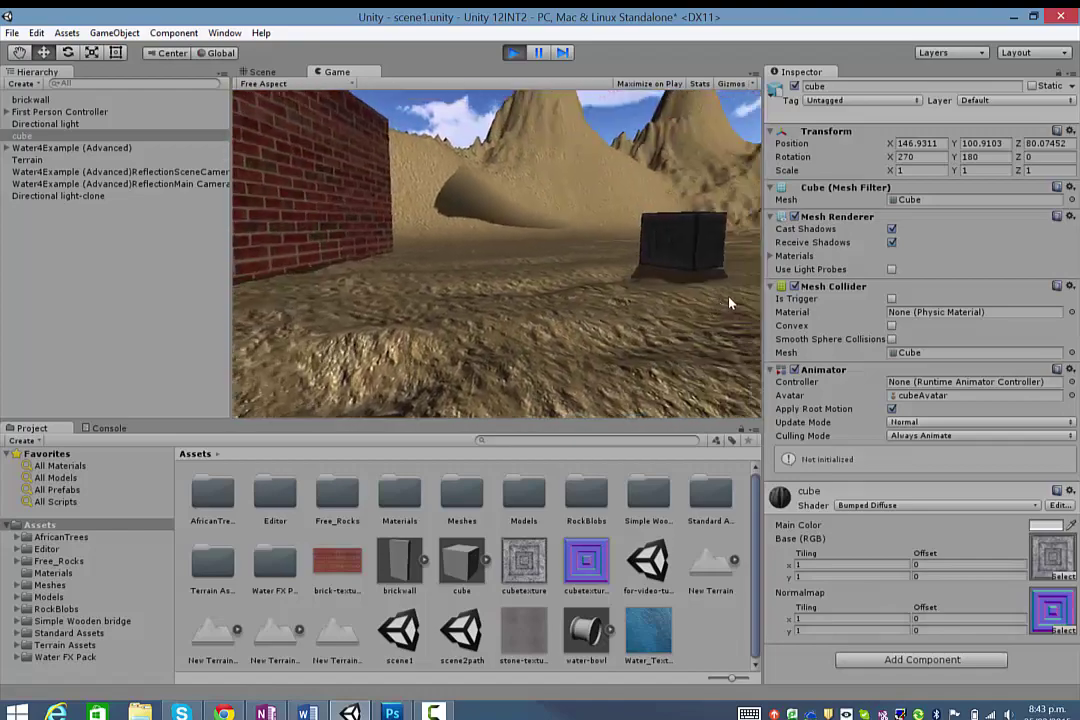
pyautogui.press('w')
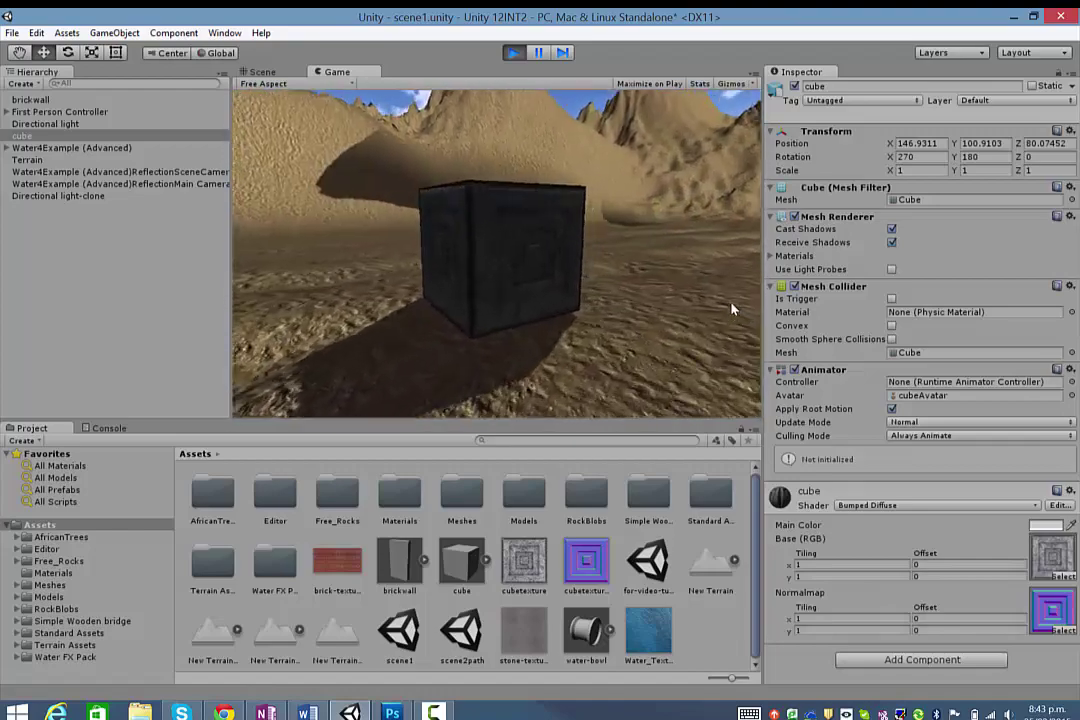
pyautogui.press('d')
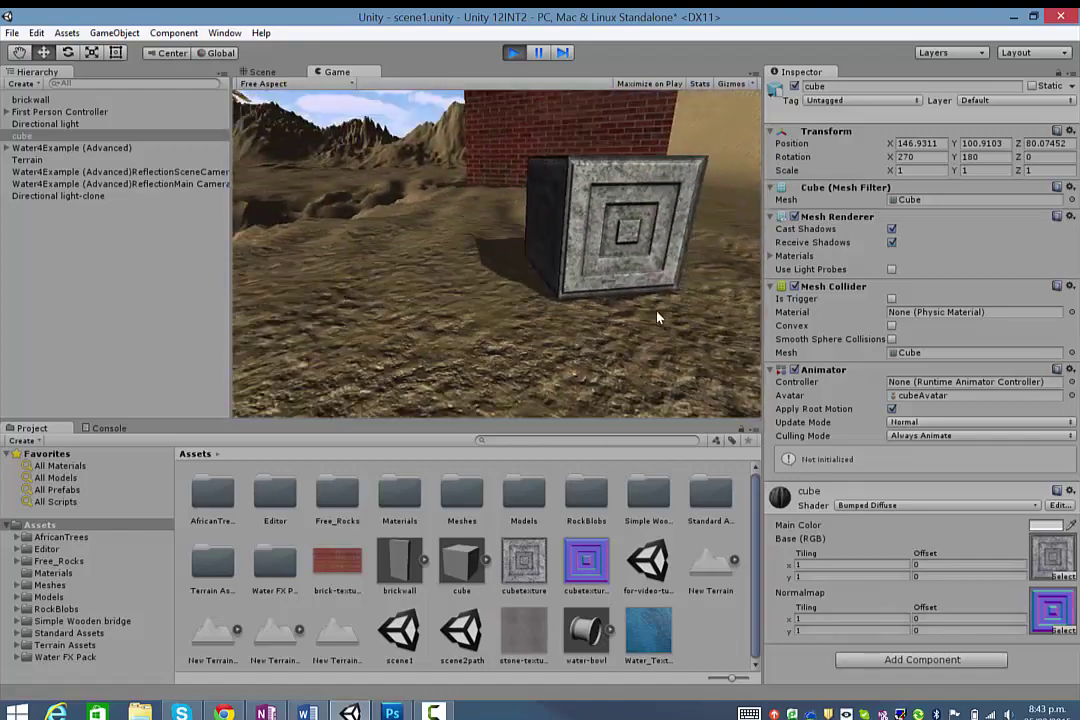
pyautogui.press('w')
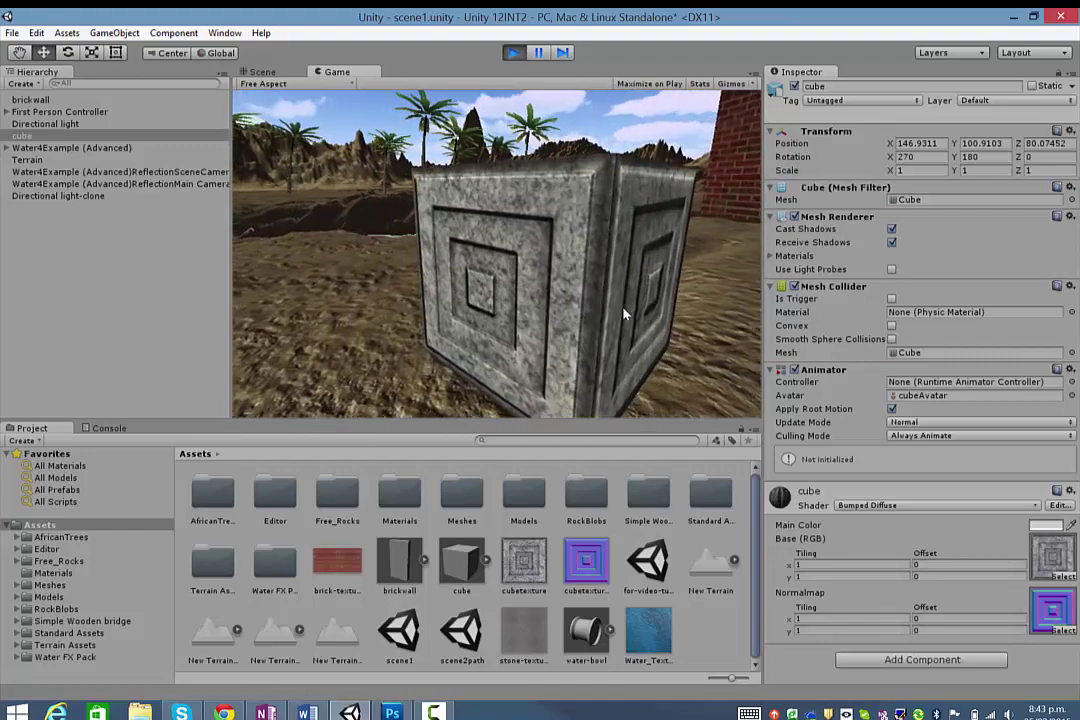
pyautogui.press('w')
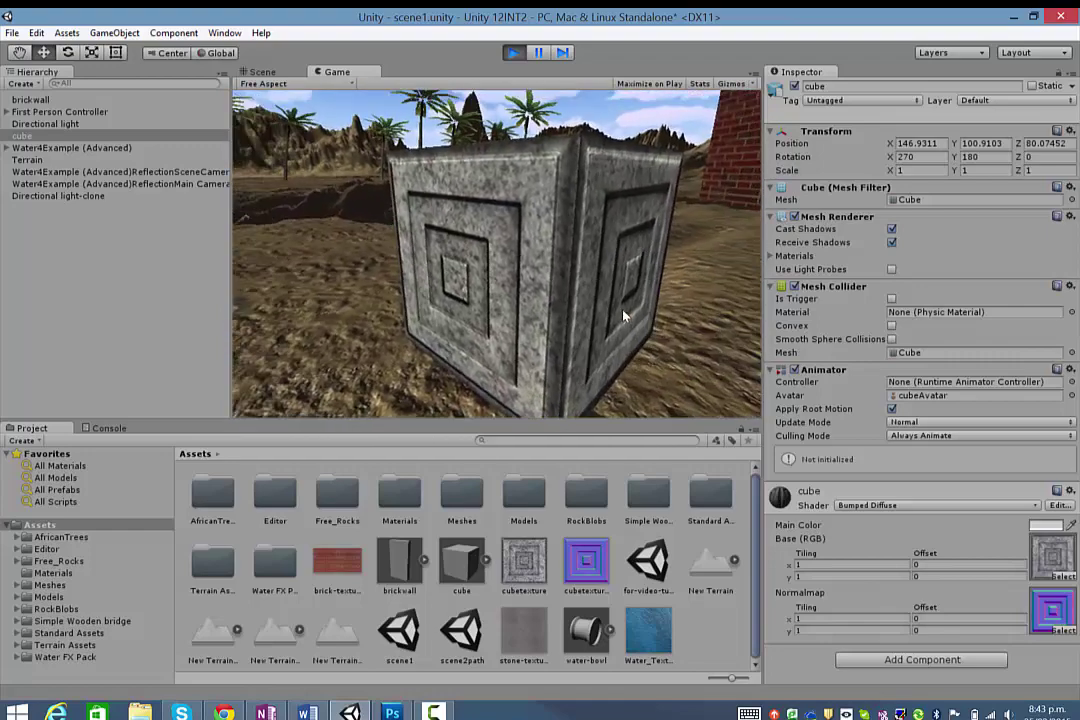
pyautogui.press('w')
pyautogui.press('d')
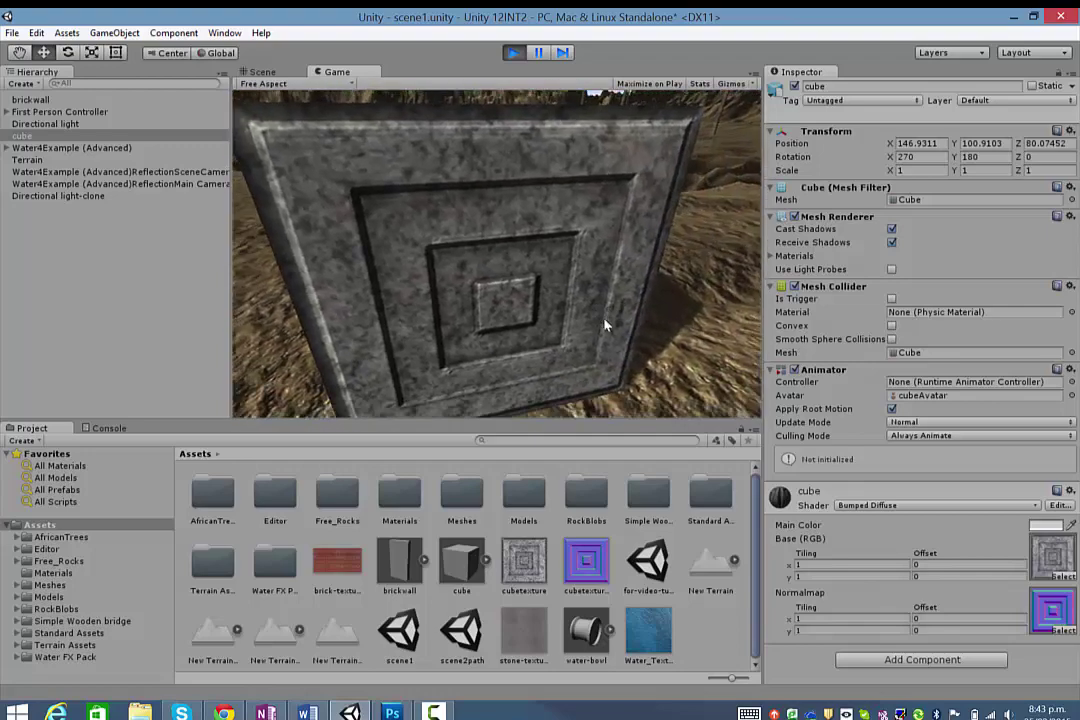
pyautogui.moveTo(603, 314)
pyautogui.press('s')
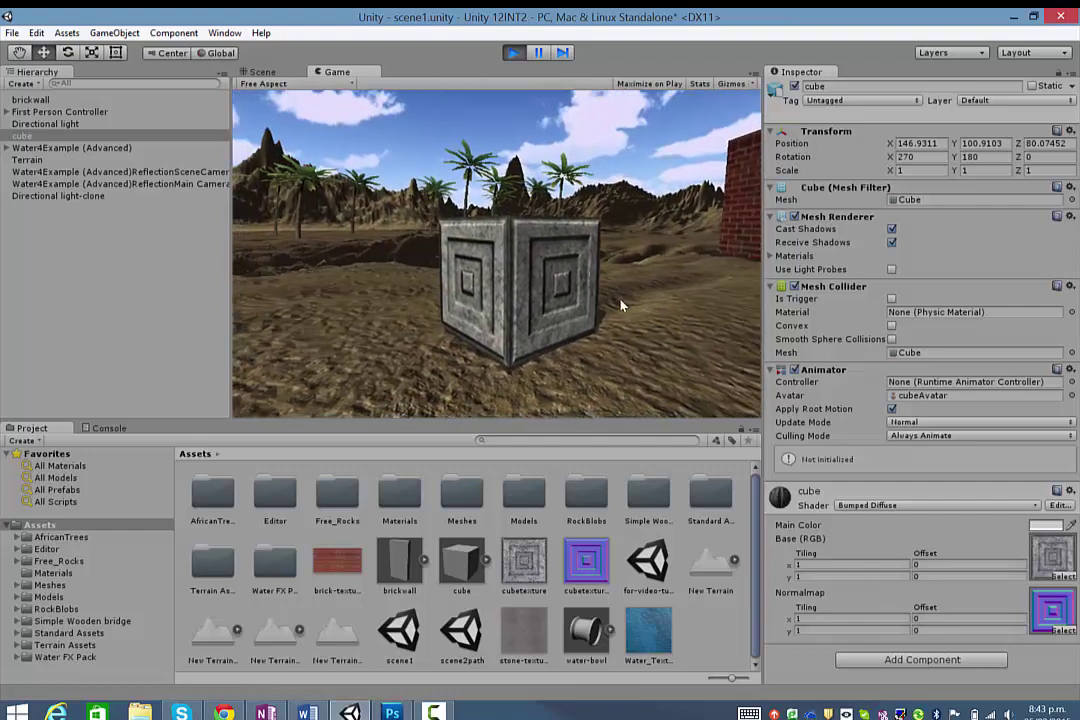
# Walk past the cube to view the brick wall in the running game, and stop play mode.
pyautogui.moveTo(657, 298)
pyautogui.press('a')
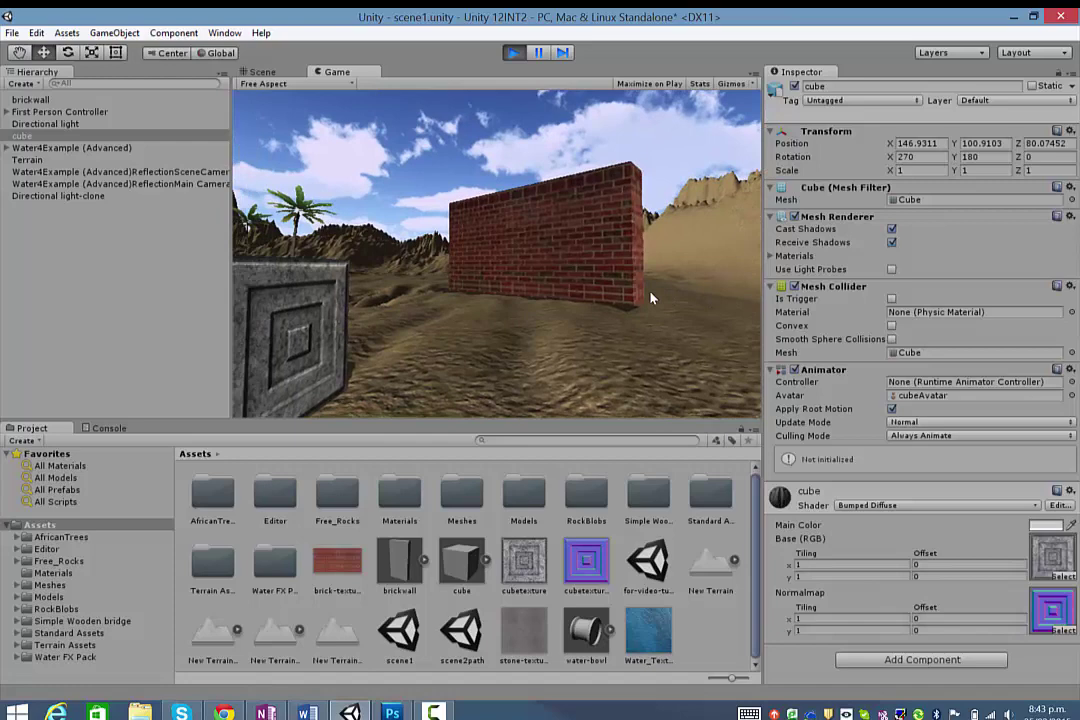
pyautogui.click(513, 52)
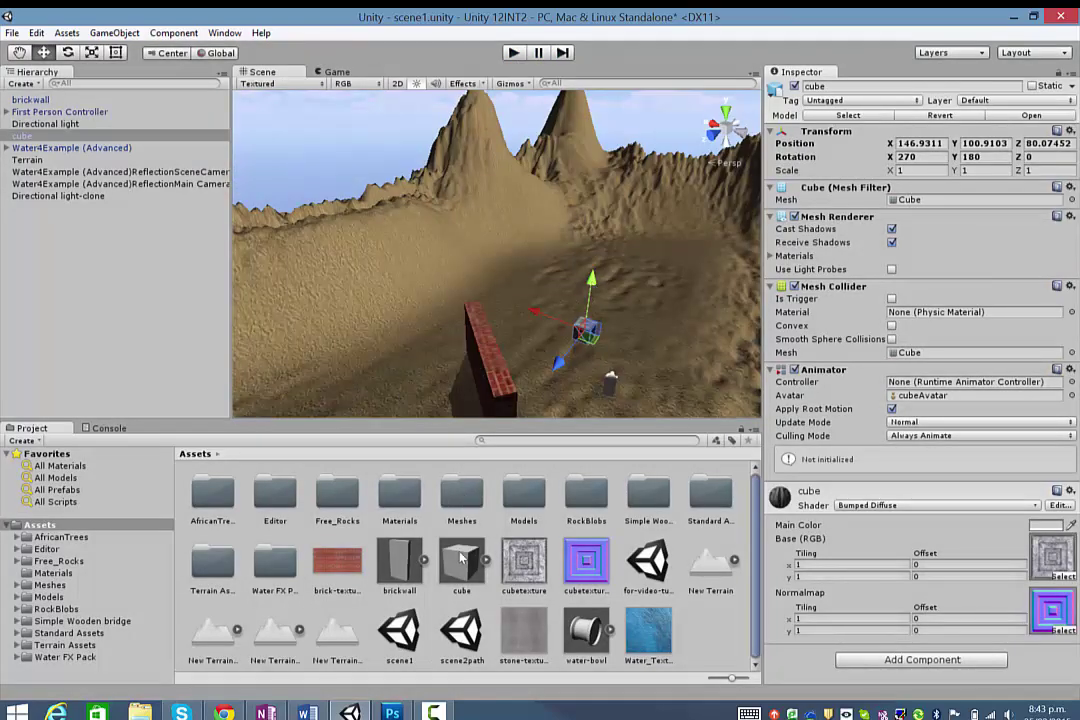
# Switch to Photoshop and select all the mortar lines in brick-texture.jpg with the Magic Wand tool.
pyautogui.click(395, 714)
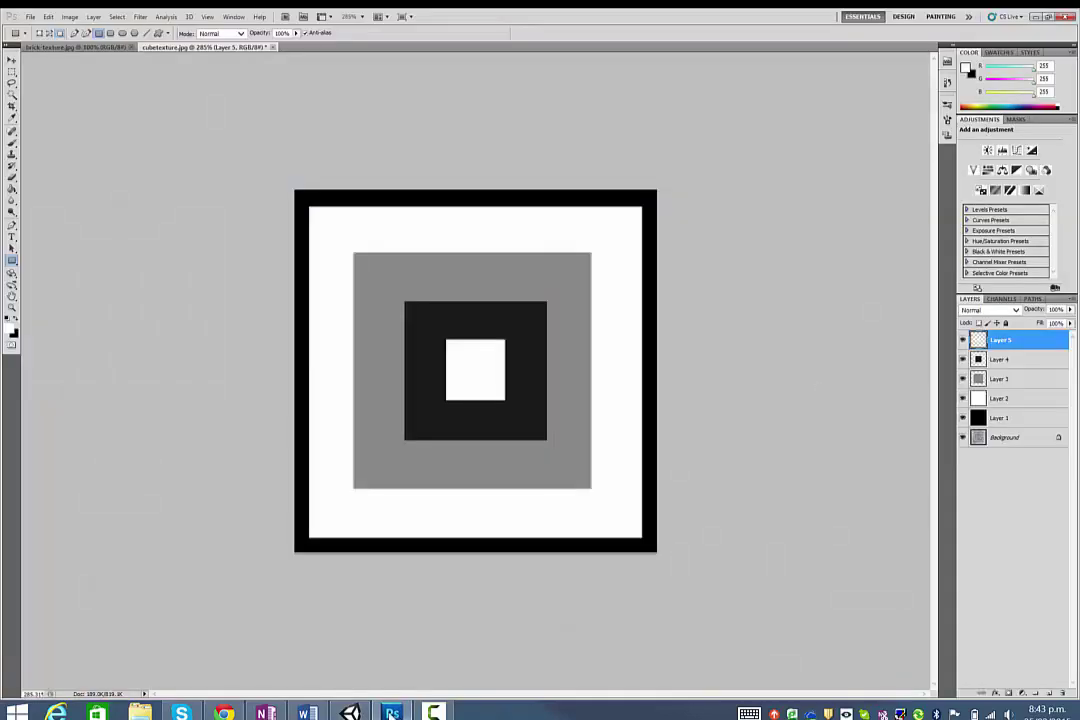
pyautogui.click(70, 46)
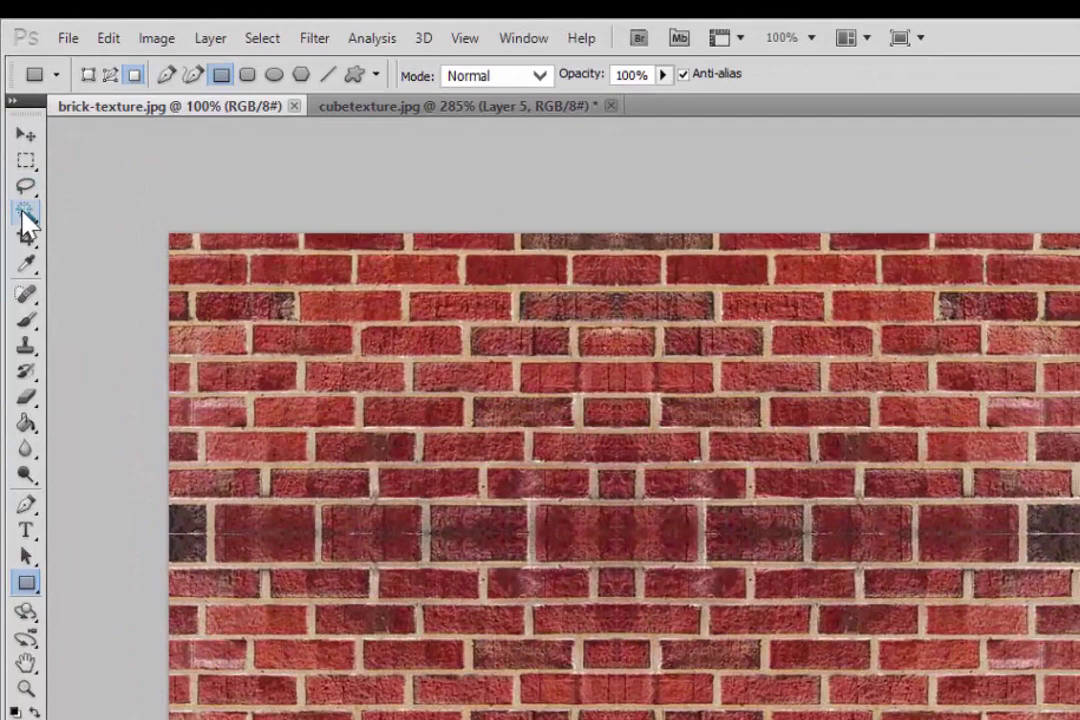
pyautogui.click(11, 94)
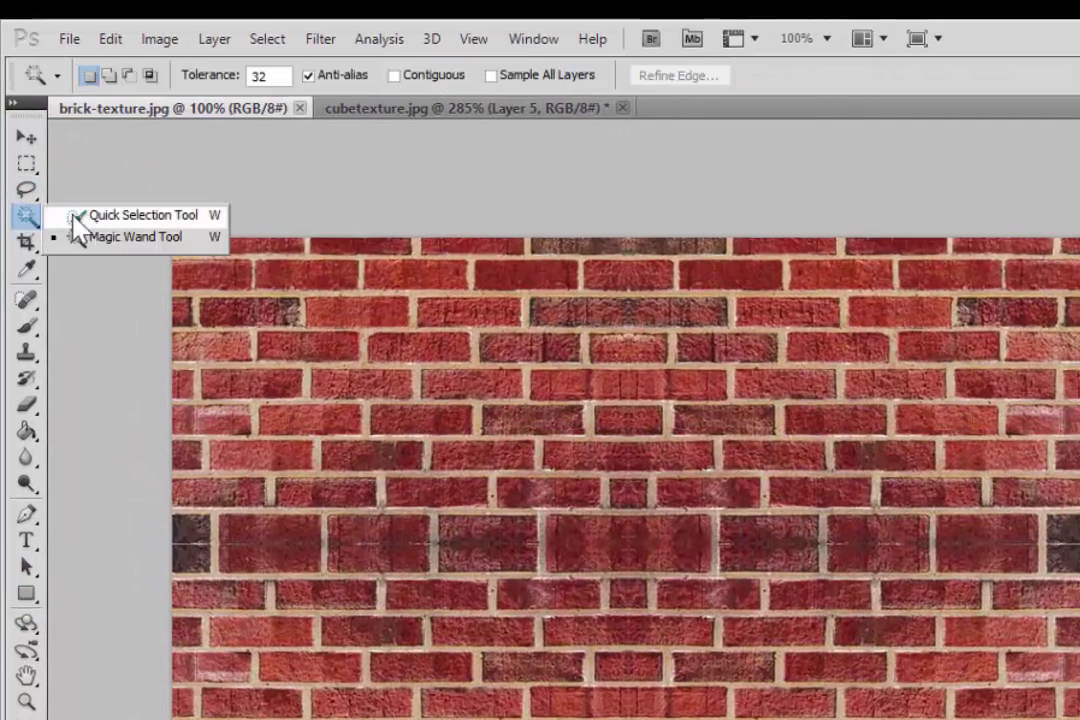
pyautogui.click(104, 240)
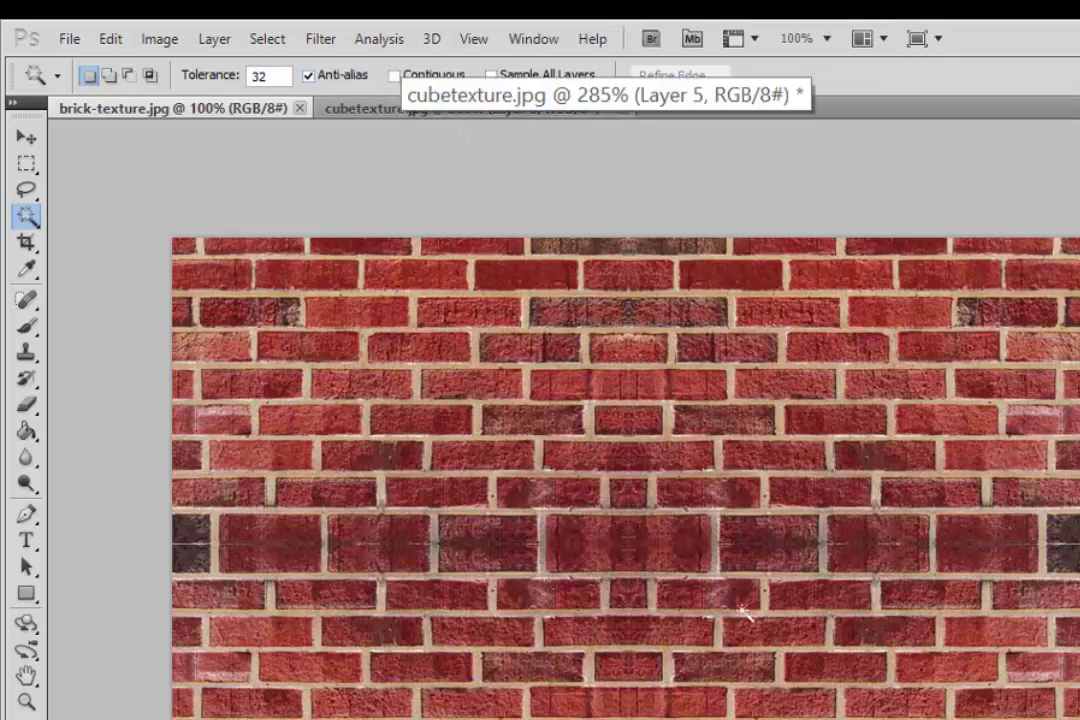
pyautogui.click(765, 491)
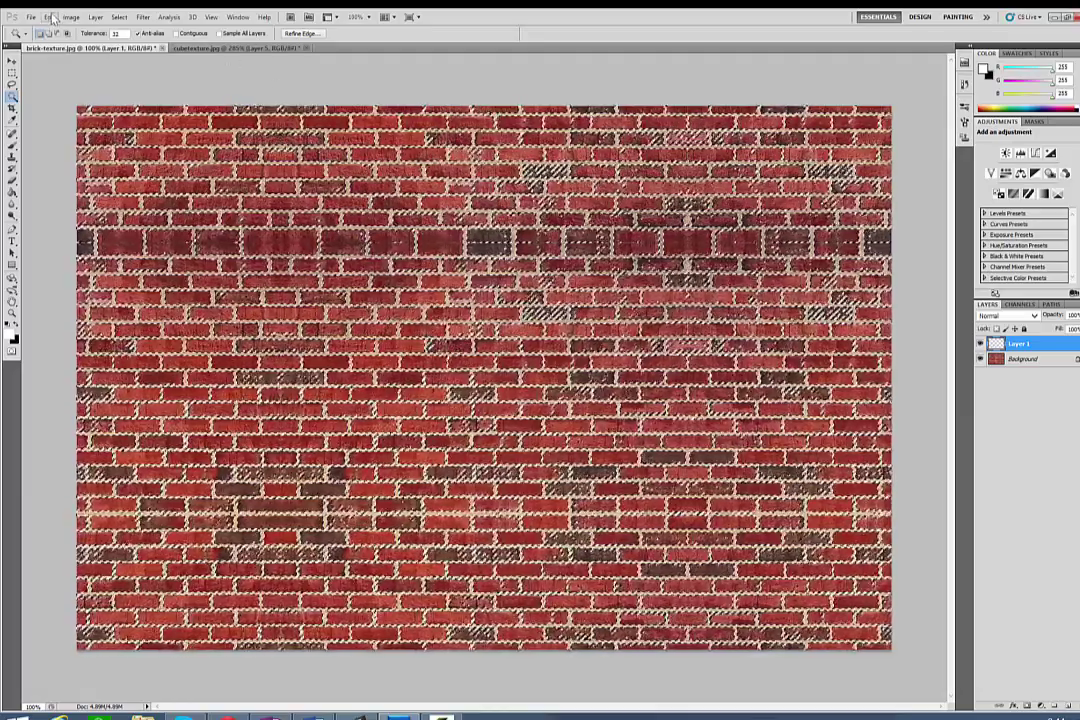
# Fill the mortar selection on Layer 1 with the black background color.
pyautogui.click(50, 17)
pyautogui.moveTo(72, 17)
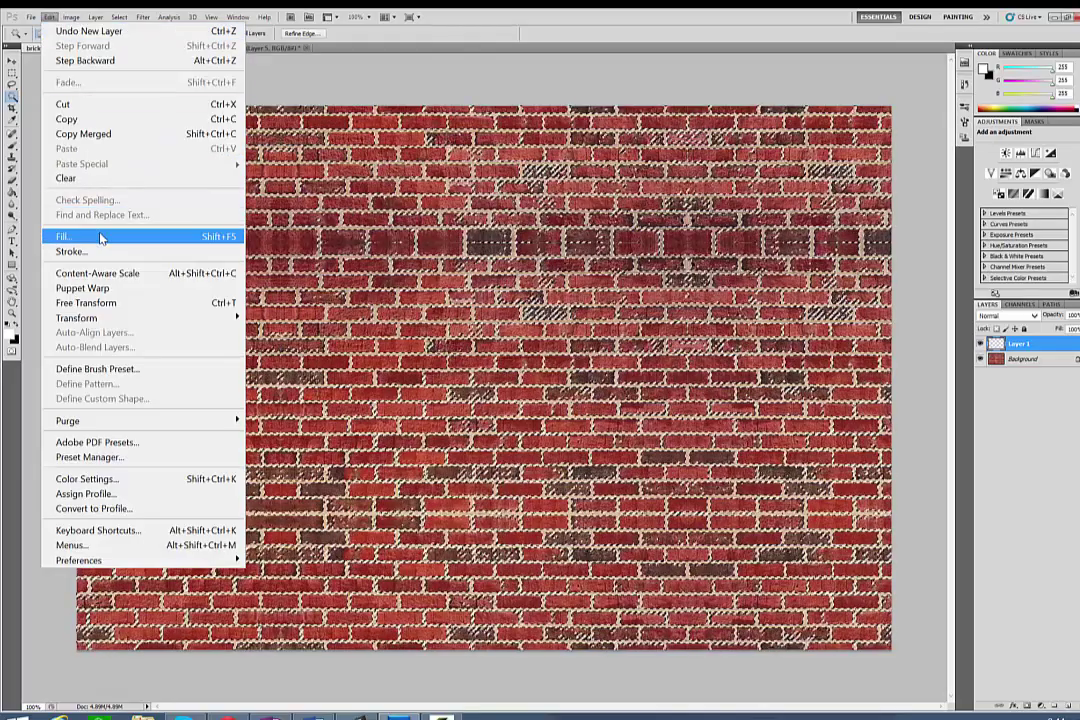
pyautogui.click(100, 236)
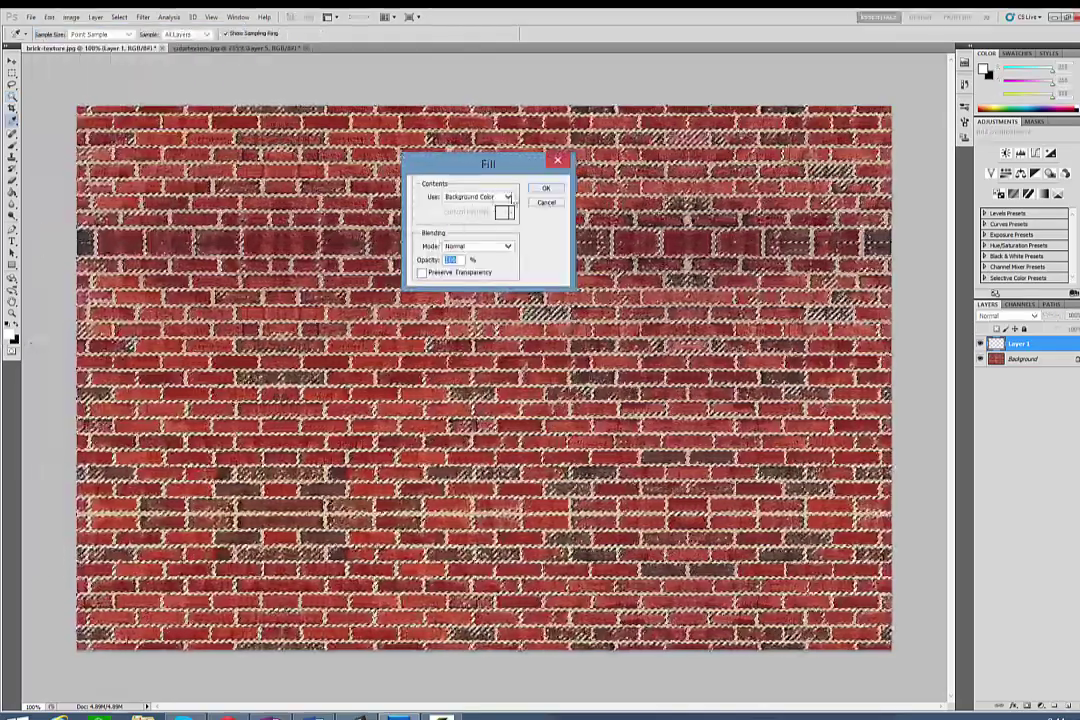
pyautogui.click(548, 190)
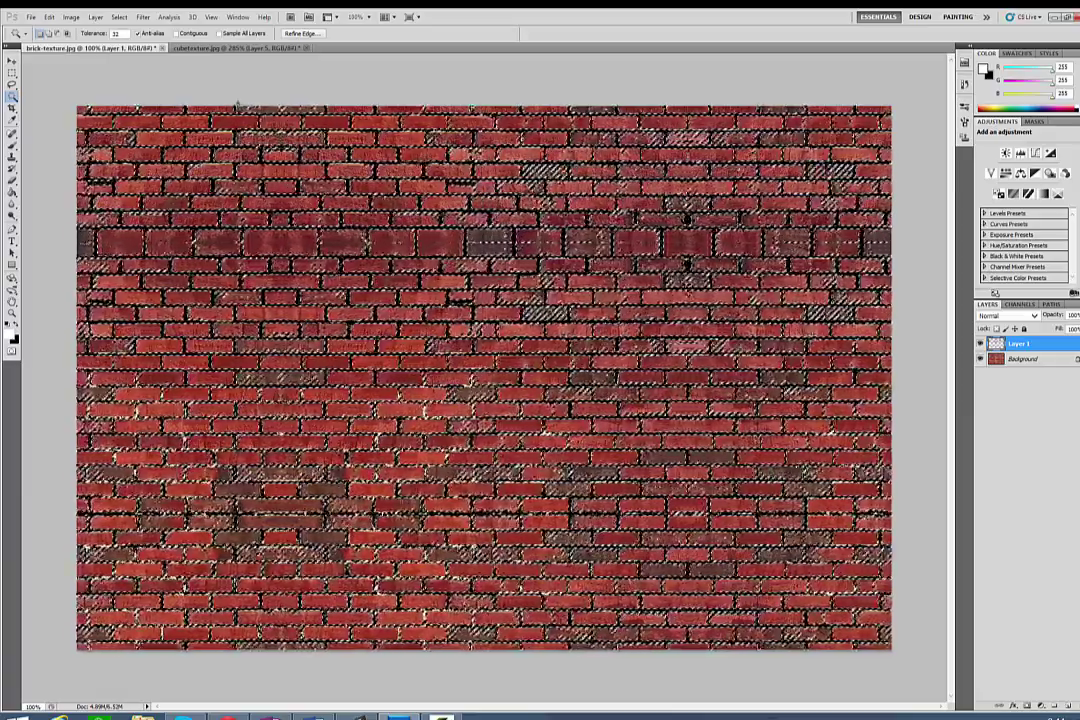
# Invert the mortar selection so it covers the bricks, and add a new layer.
pyautogui.click(120, 17)
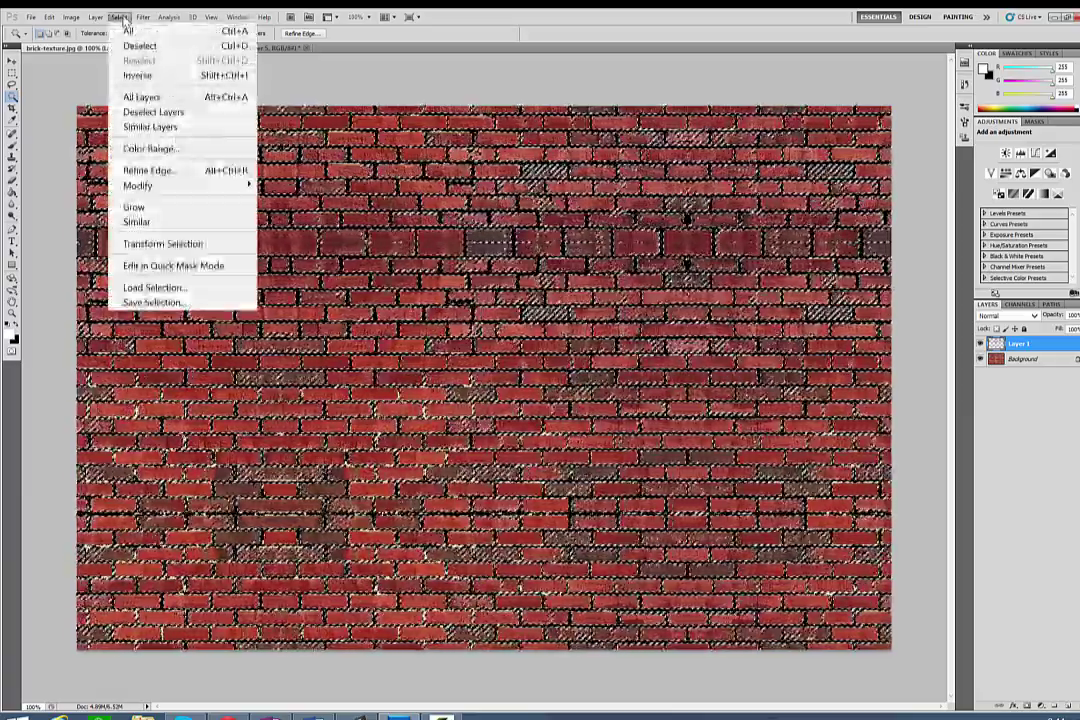
pyautogui.click(137, 76)
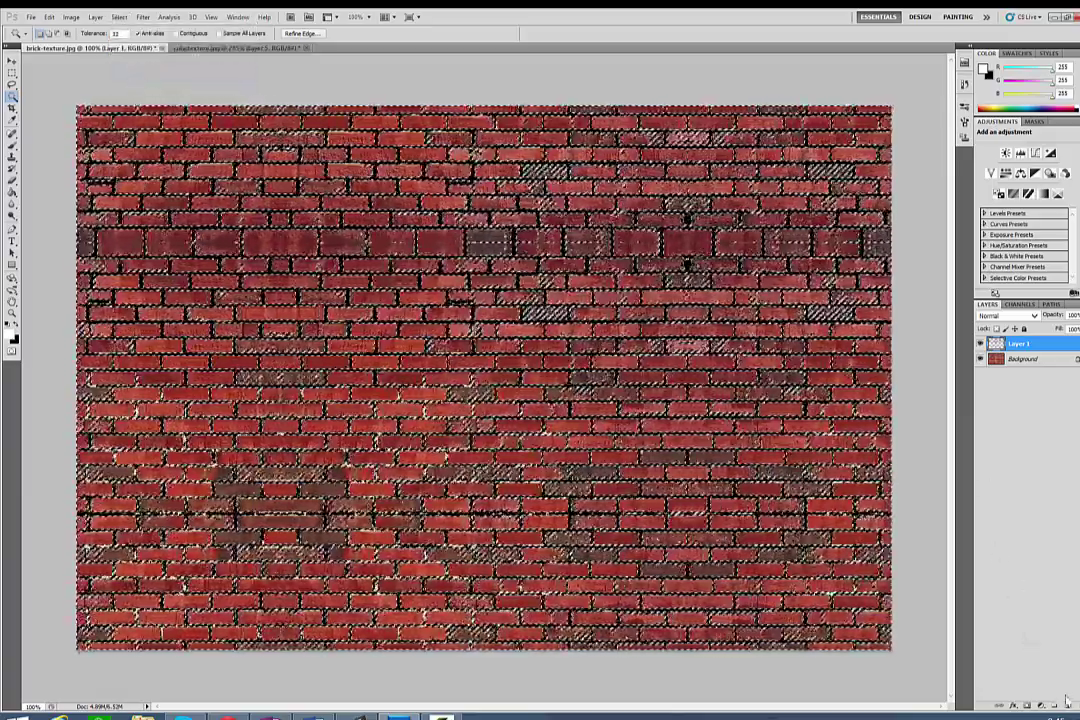
pyautogui.click(1067, 706)
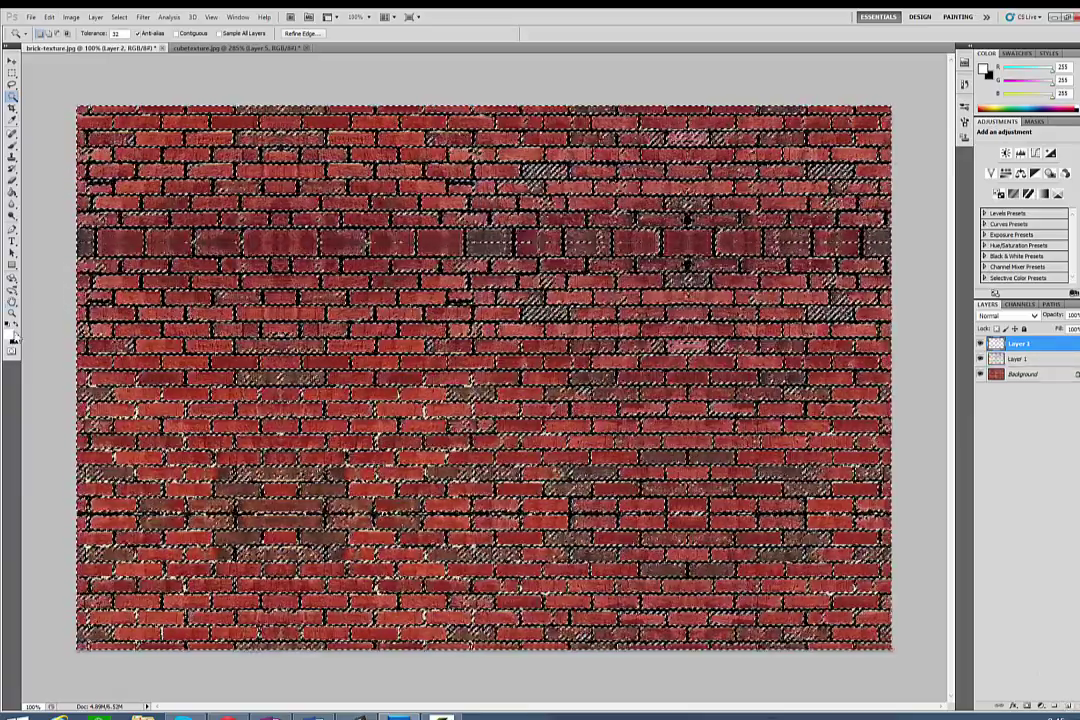
# Fill the brick selection on Layer 2 with the white foreground color and deselect it.
pyautogui.click(47, 17)
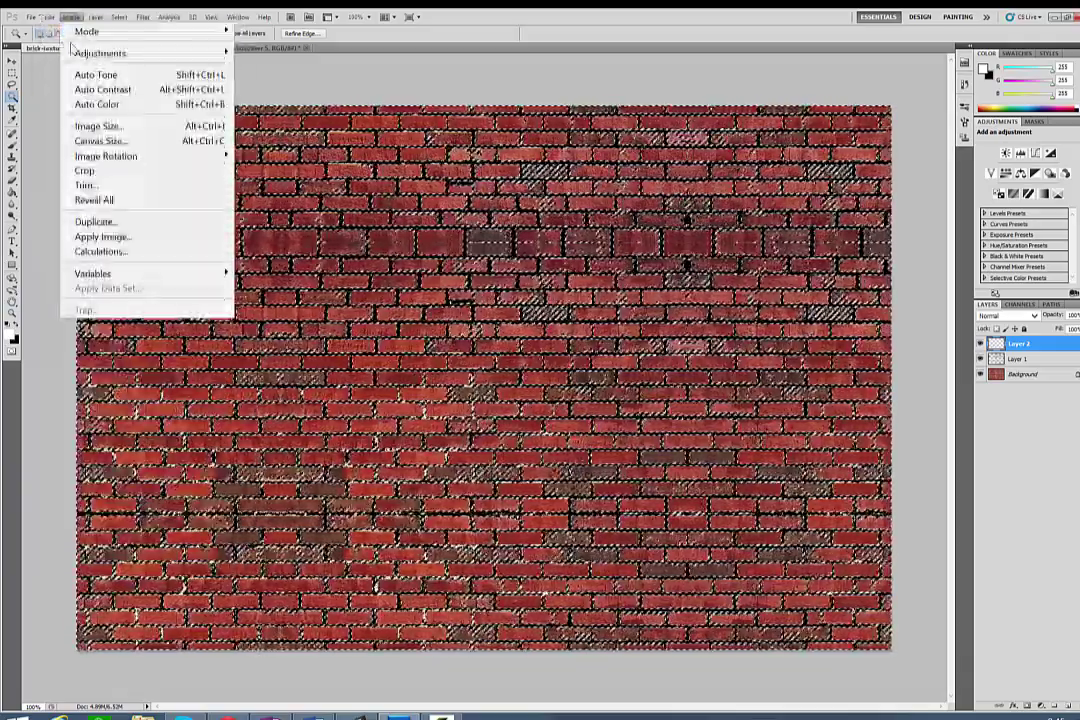
pyautogui.moveTo(48, 17)
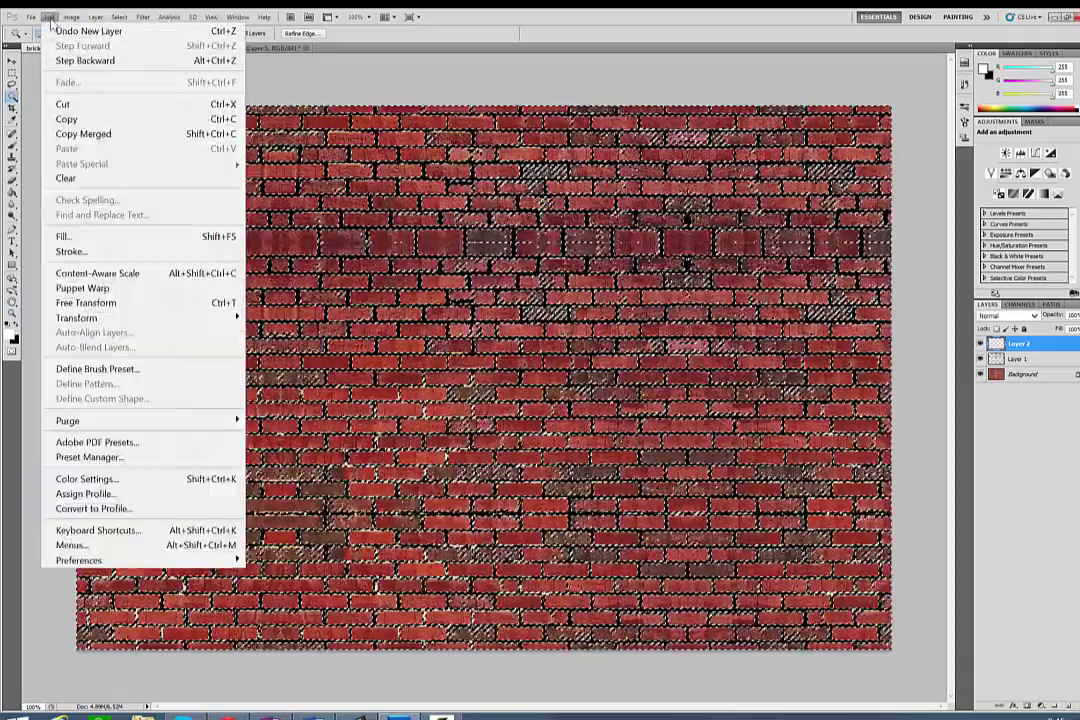
pyautogui.click(86, 241)
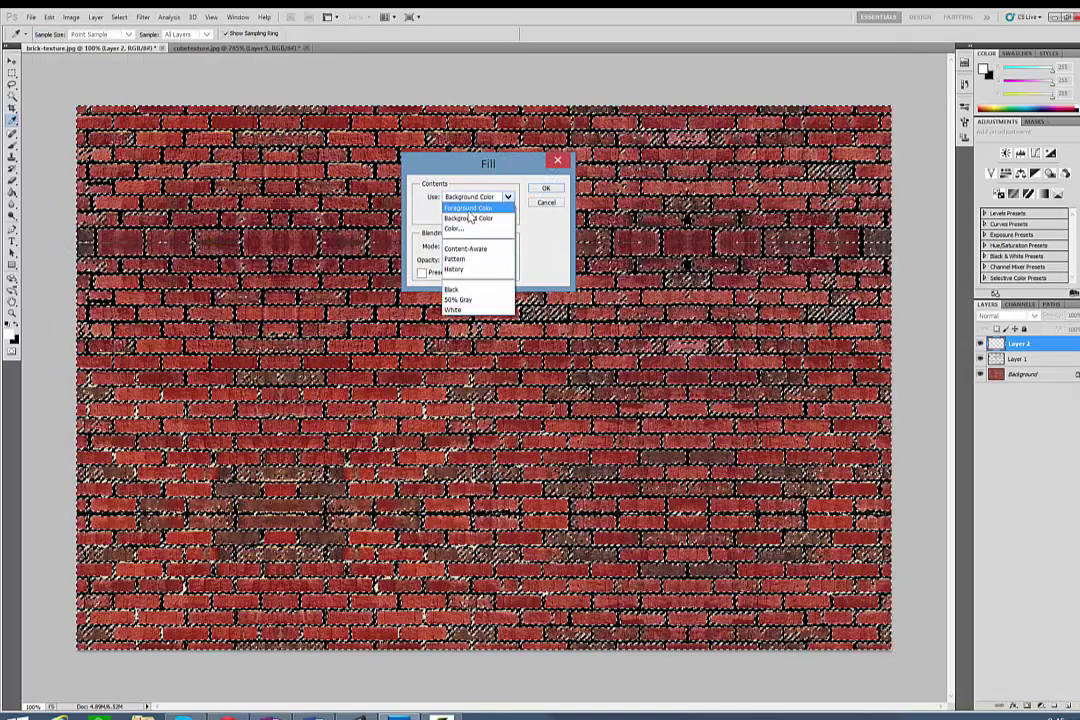
pyautogui.click(546, 190)
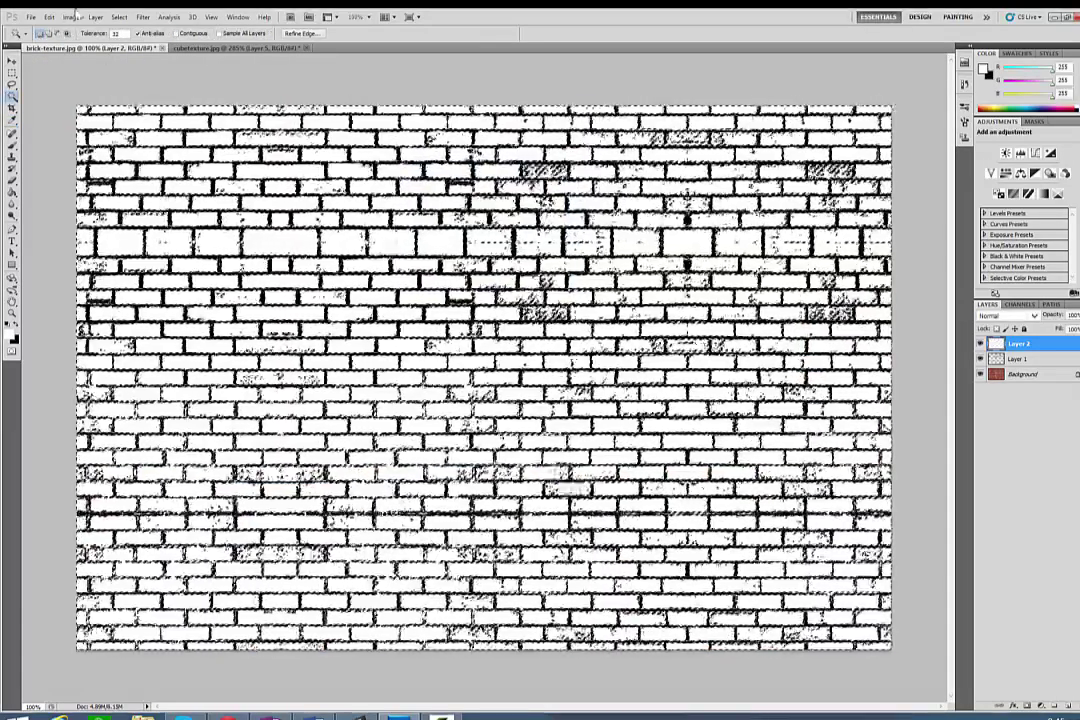
pyautogui.click(119, 17)
pyautogui.click(130, 45)
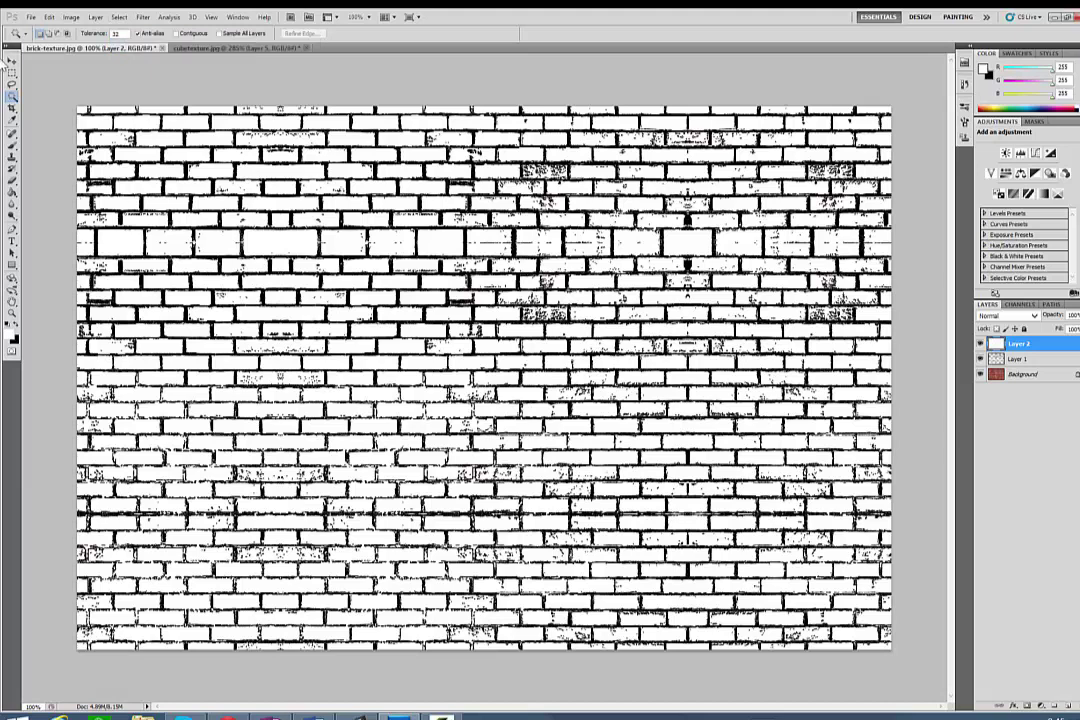
# Save the black-and-white brick image for web as a high-quality JPEG named brick-textureNM.jpg in the Blender folder.
pyautogui.click(31, 17)
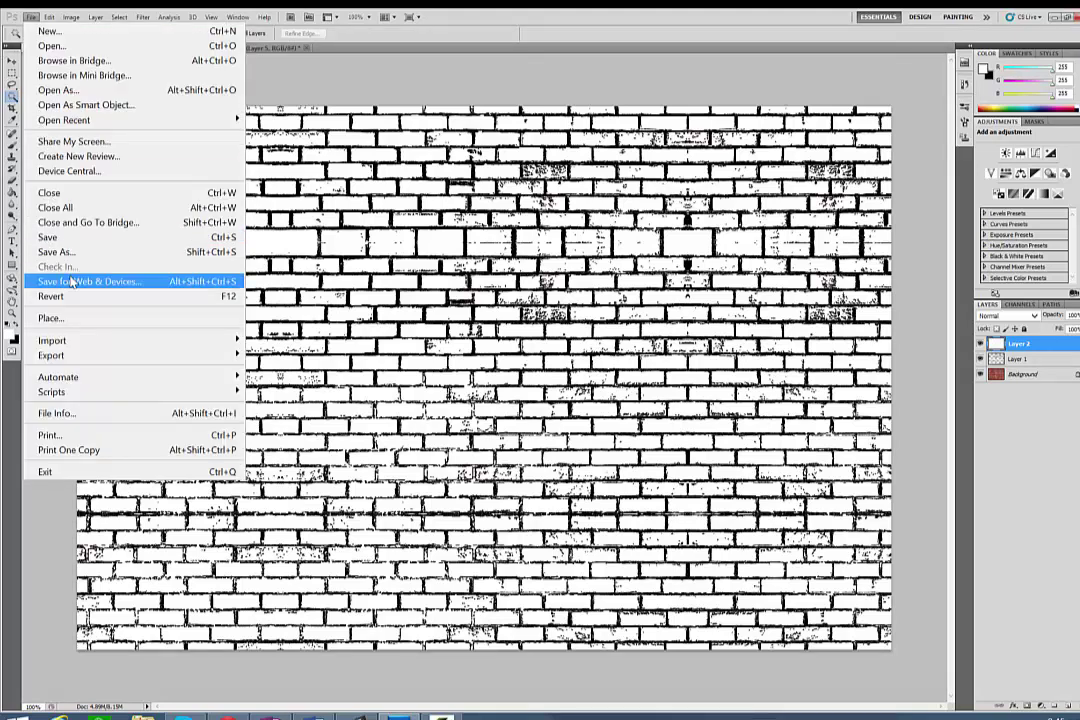
pyautogui.click(90, 281)
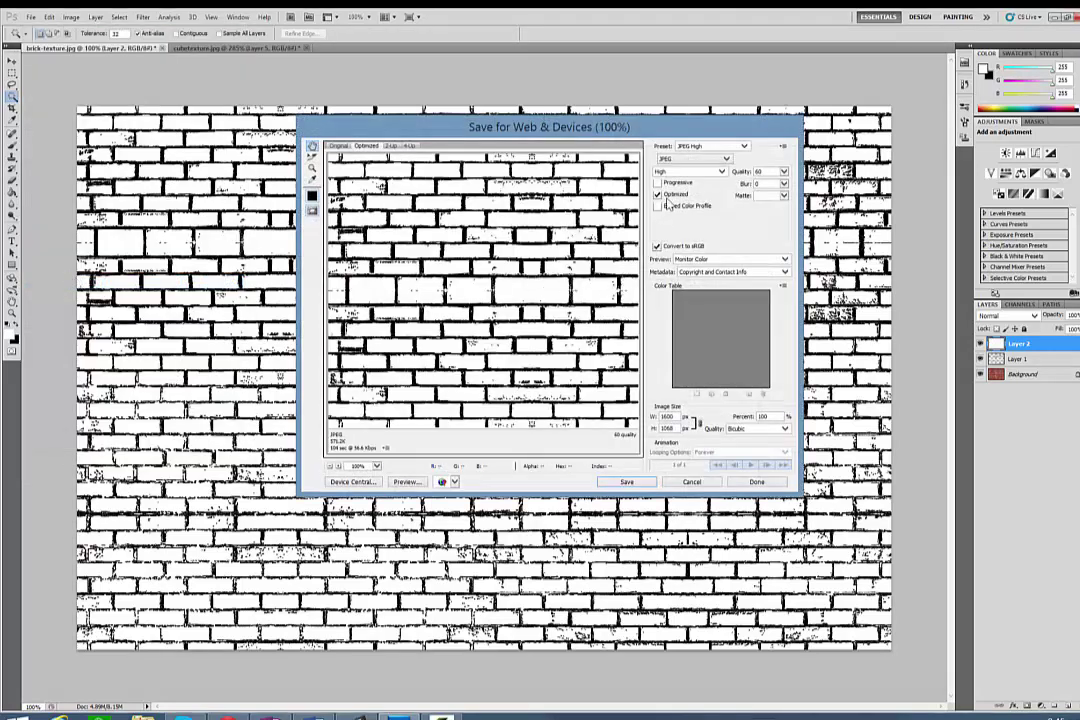
pyautogui.click(641, 485)
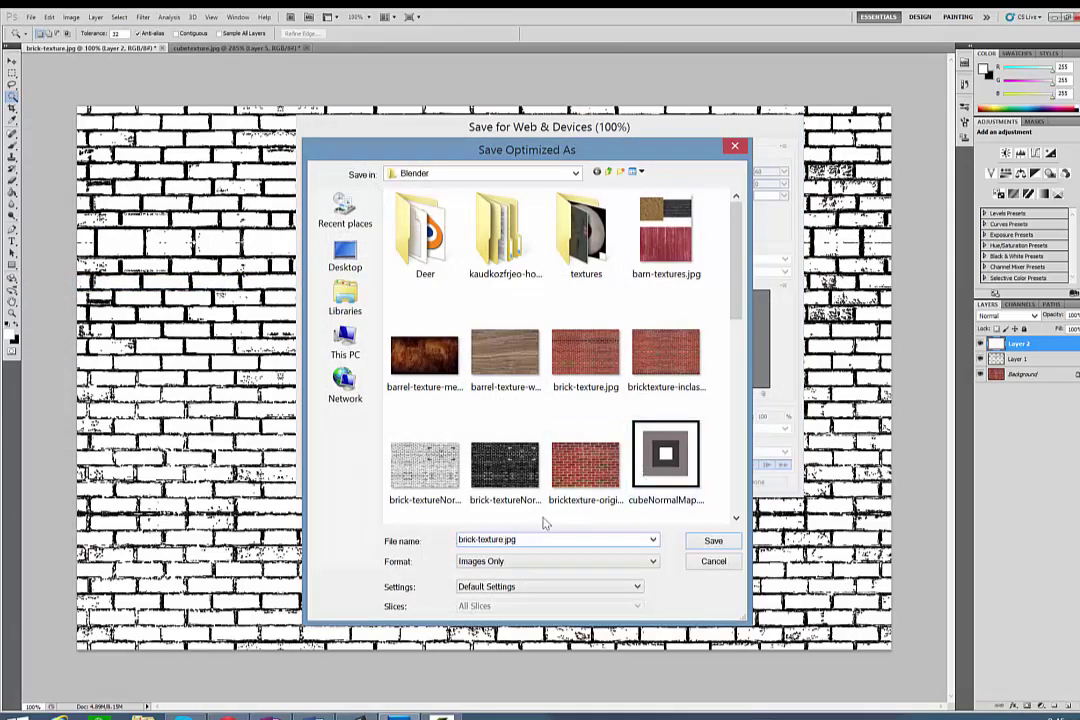
pyautogui.write('NM')
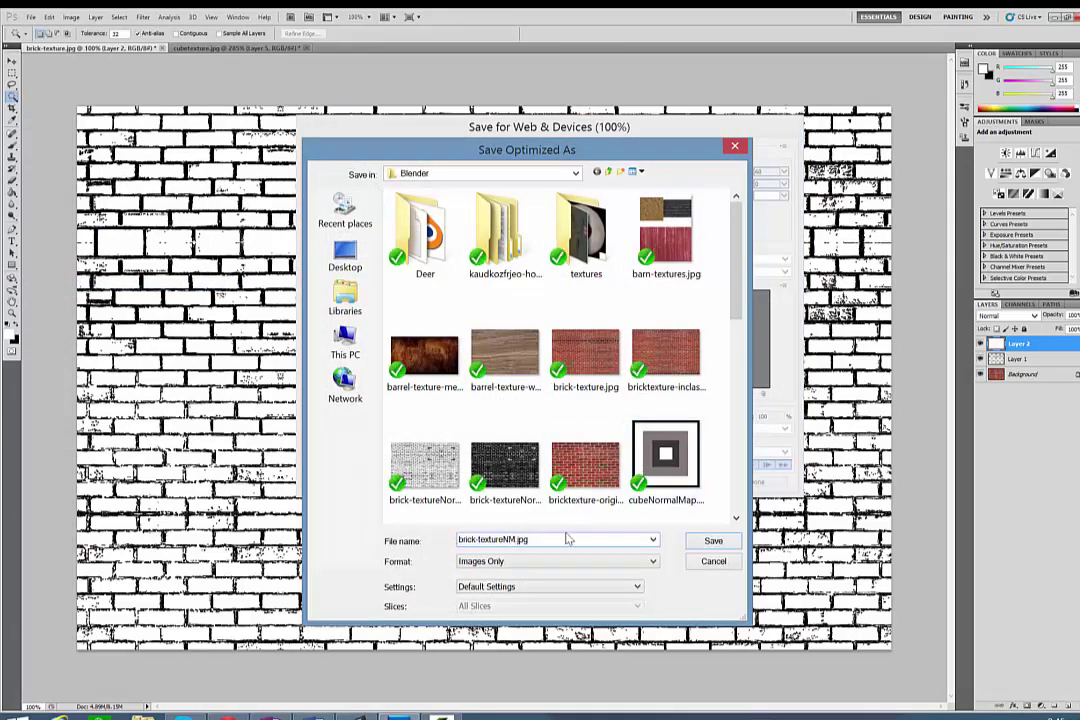
pyautogui.click(708, 541)
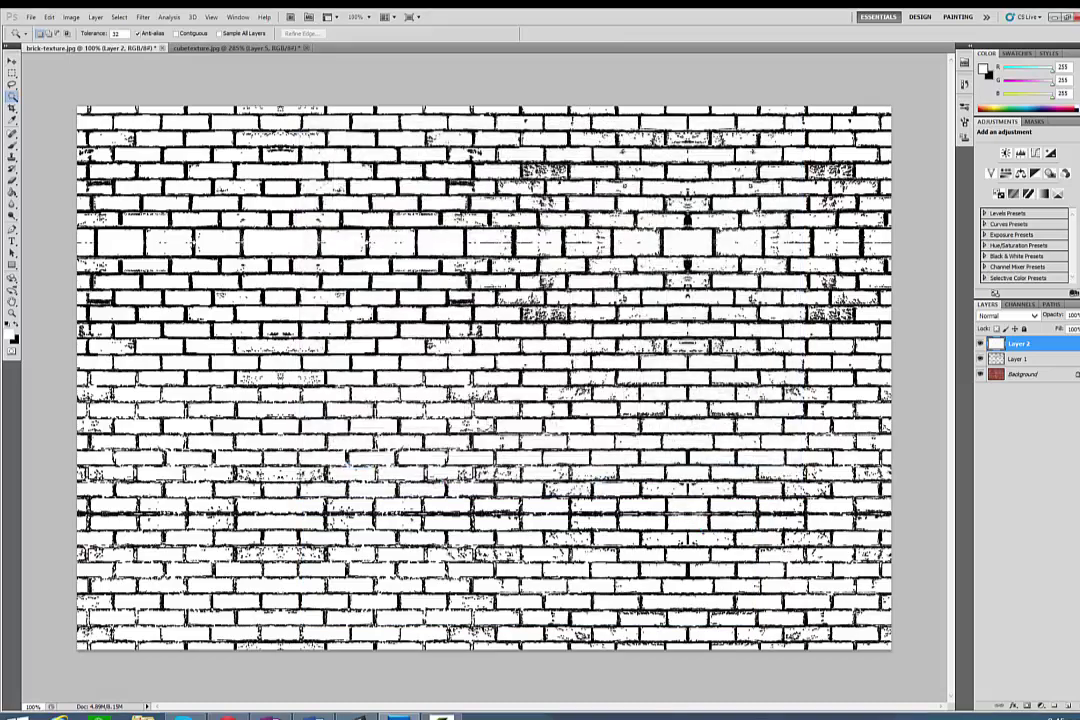
# Switch to Unity and import brick-textureNM.jpg from the Blender folder as a new asset.
pyautogui.click(358, 717)
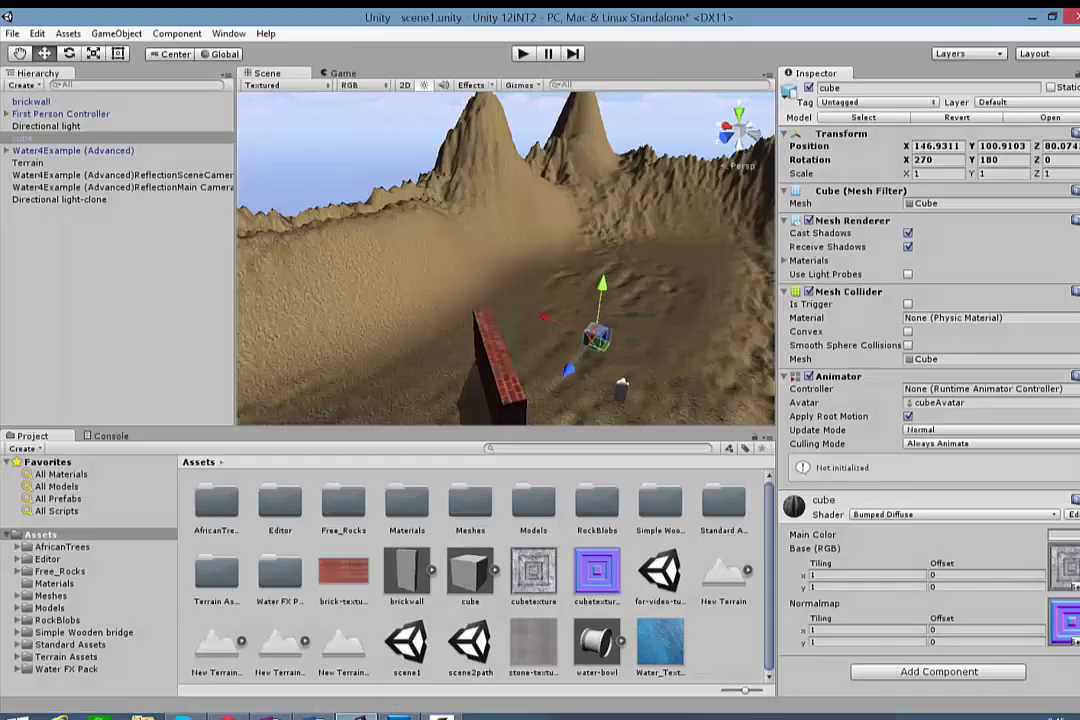
pyautogui.click(56, 32)
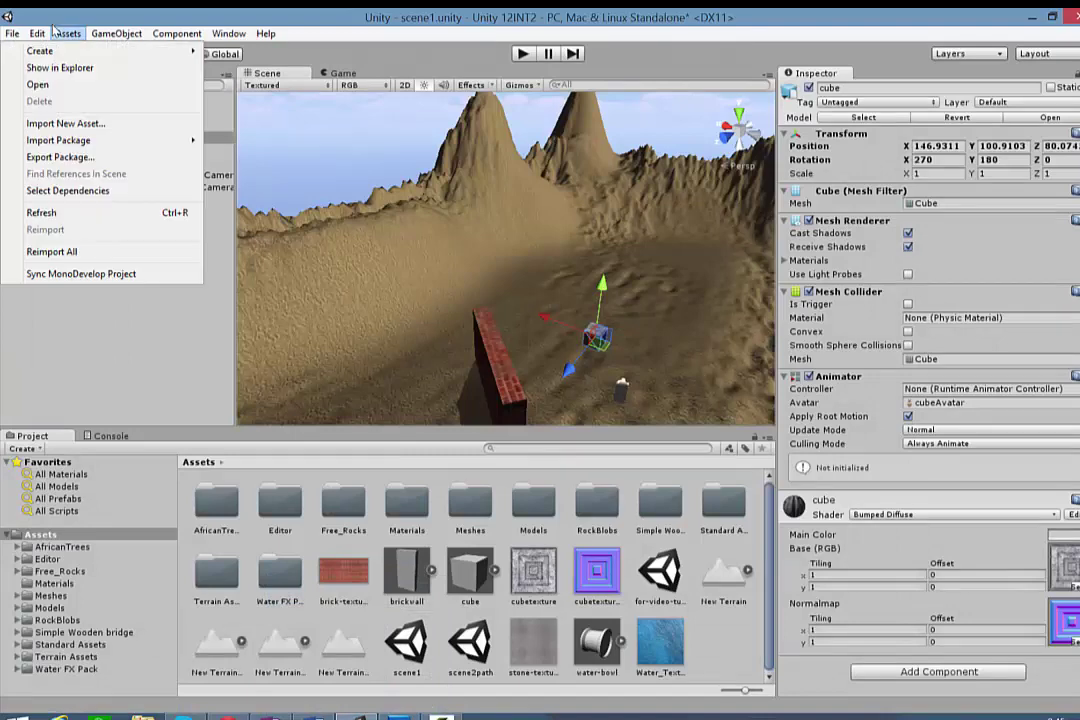
pyautogui.click(62, 123)
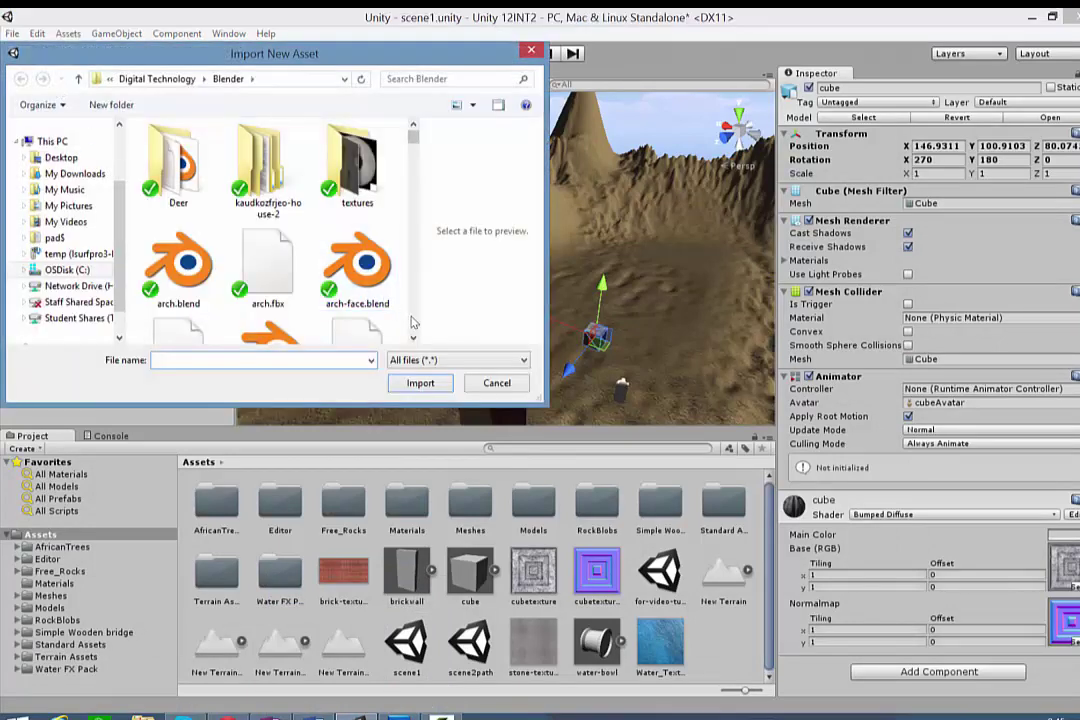
pyautogui.scroll(-3, 277, 220)
pyautogui.scroll(-5, 277, 220)
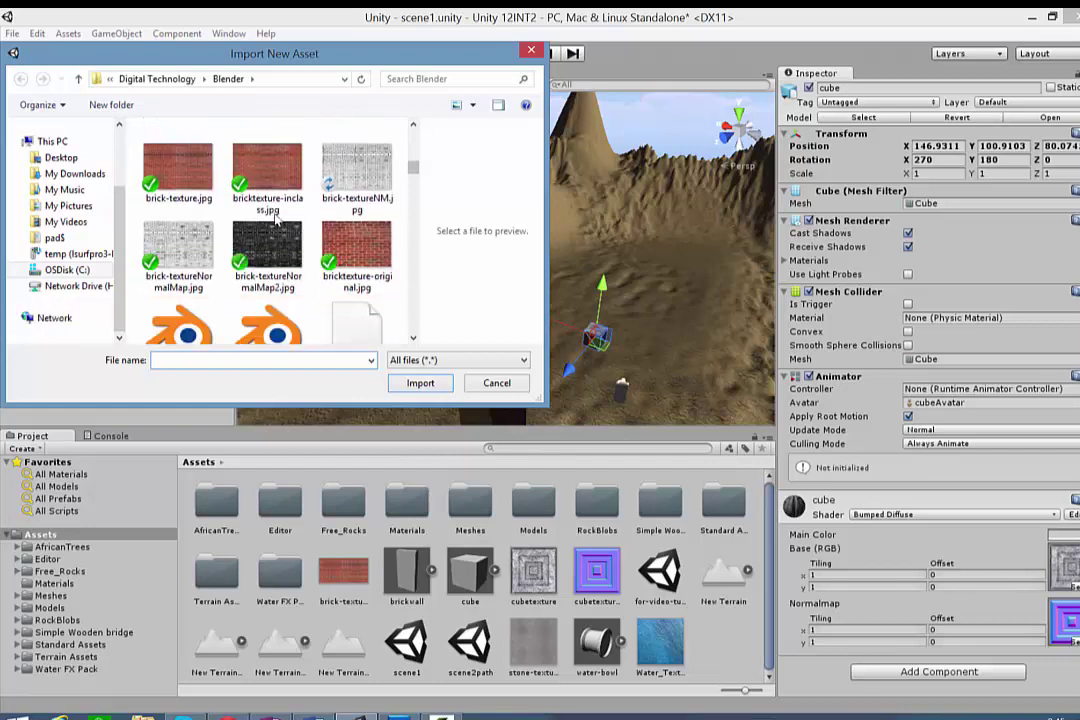
pyautogui.doubleClick(357, 168)
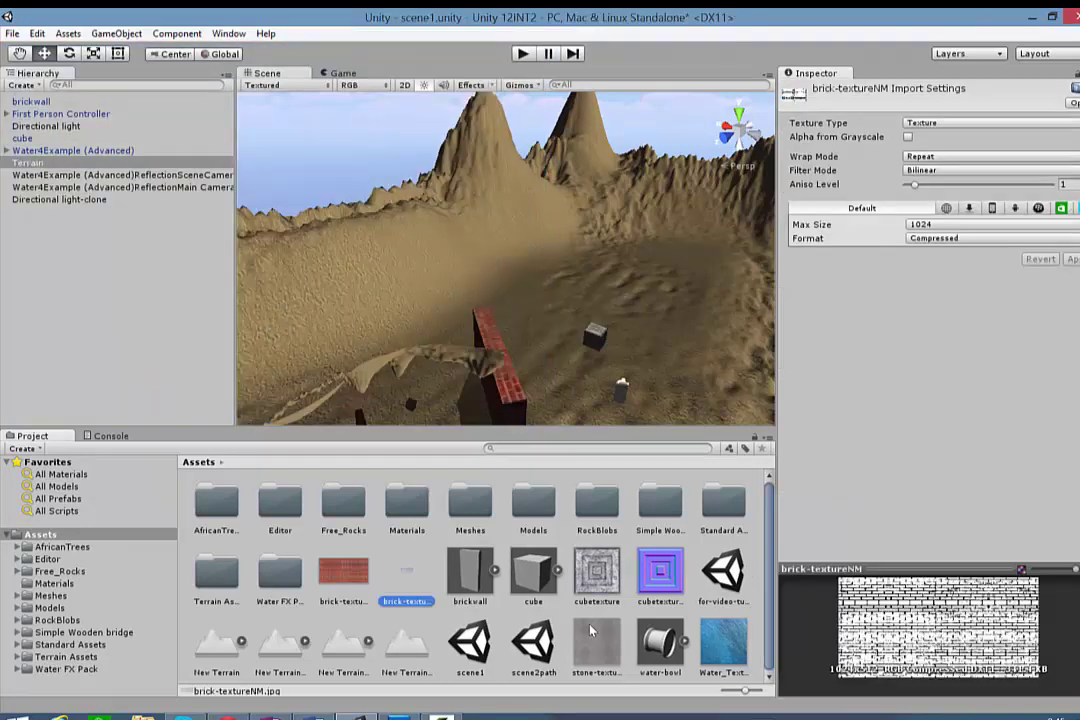
pyautogui.click(420, 360)
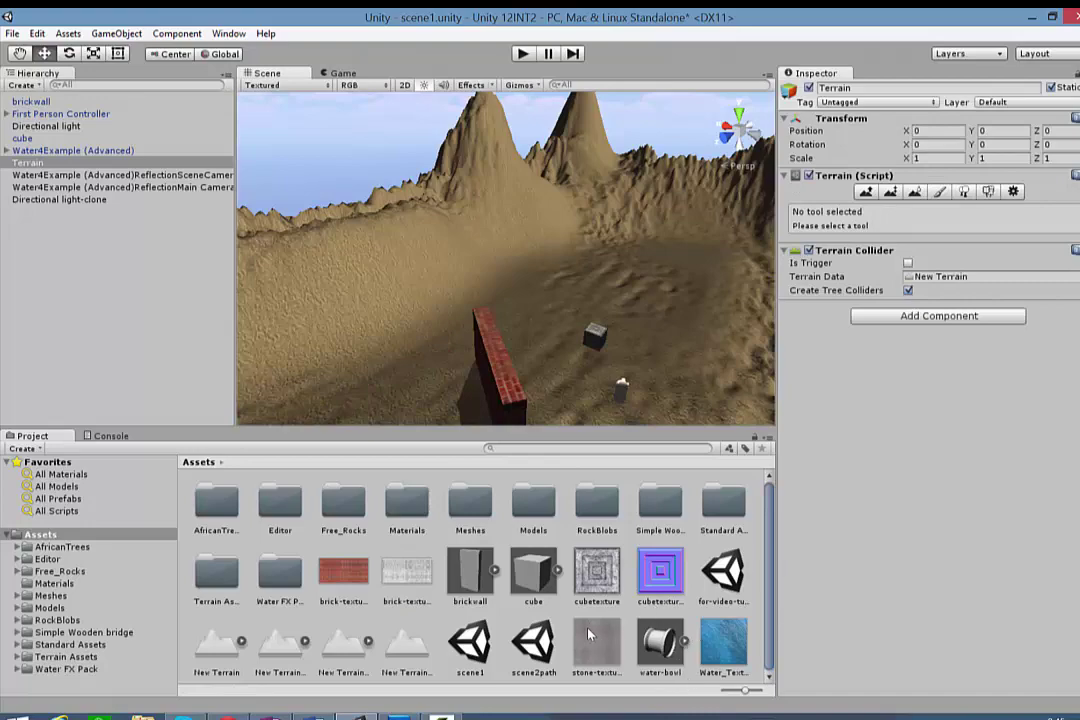
# Set the brick-textureNM texture type to Advanced with import type Normal Map, and enable Create from Grayscale.
pyautogui.click(399, 581)
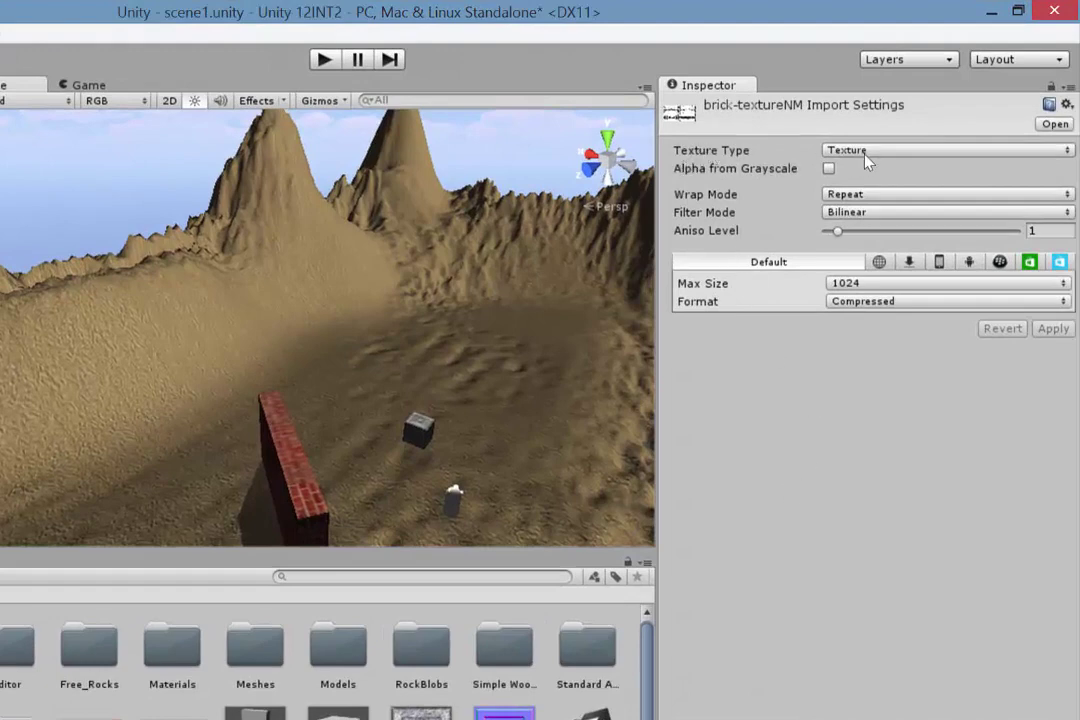
pyautogui.click(866, 152)
pyautogui.click(894, 348)
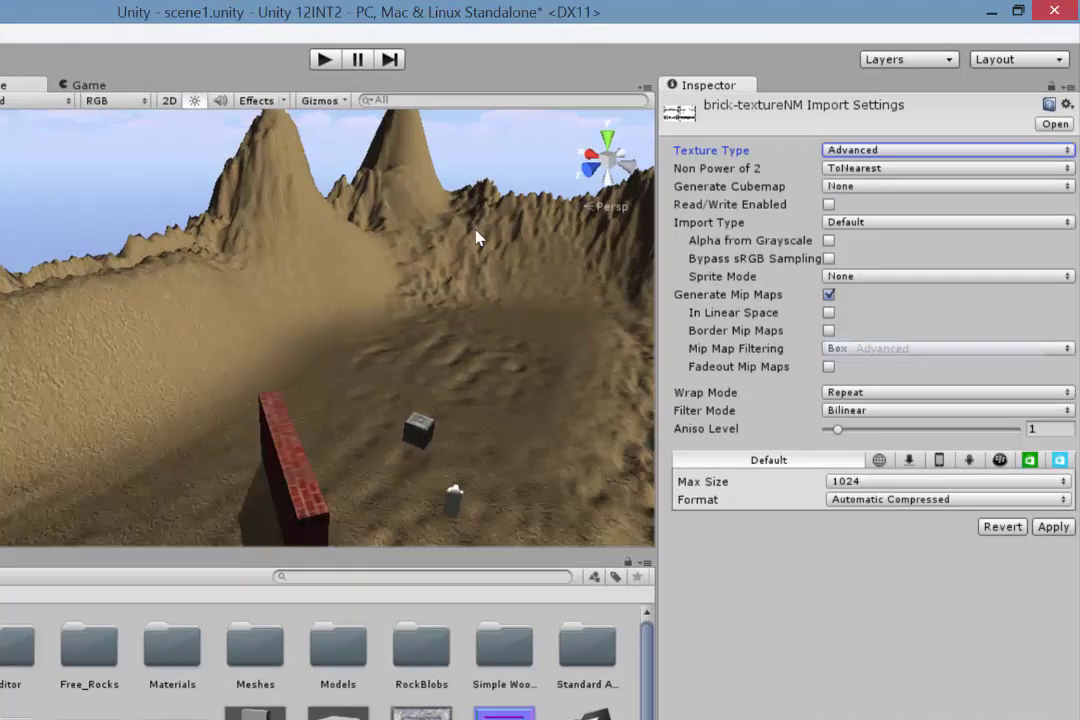
pyautogui.click(832, 222)
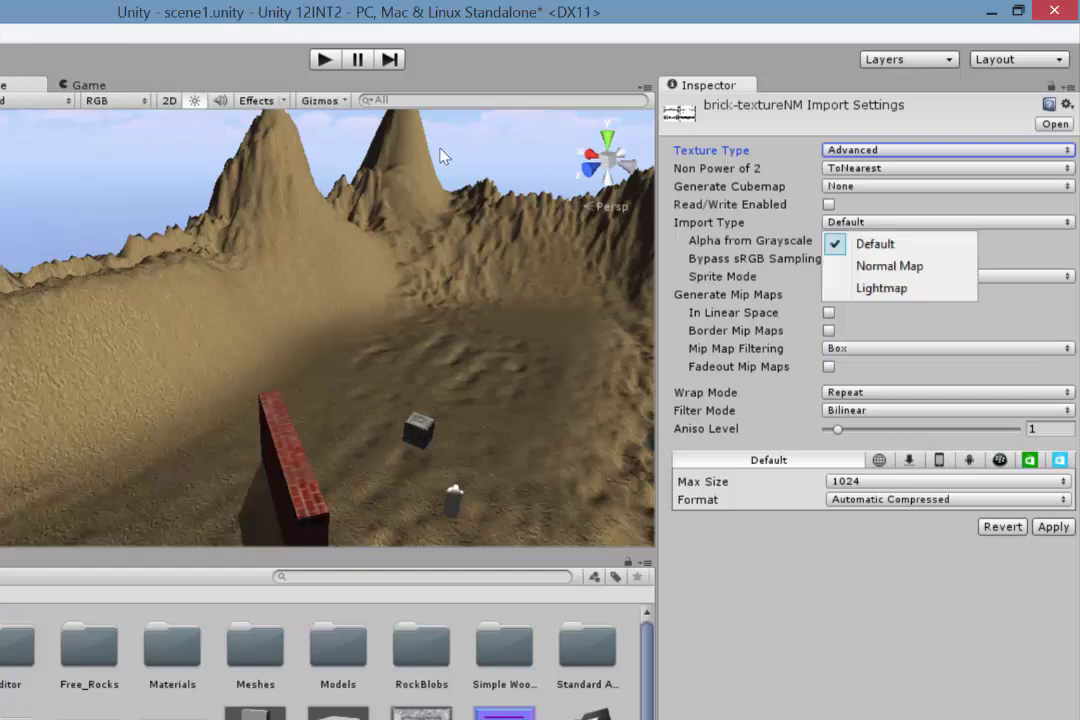
pyautogui.click(862, 265)
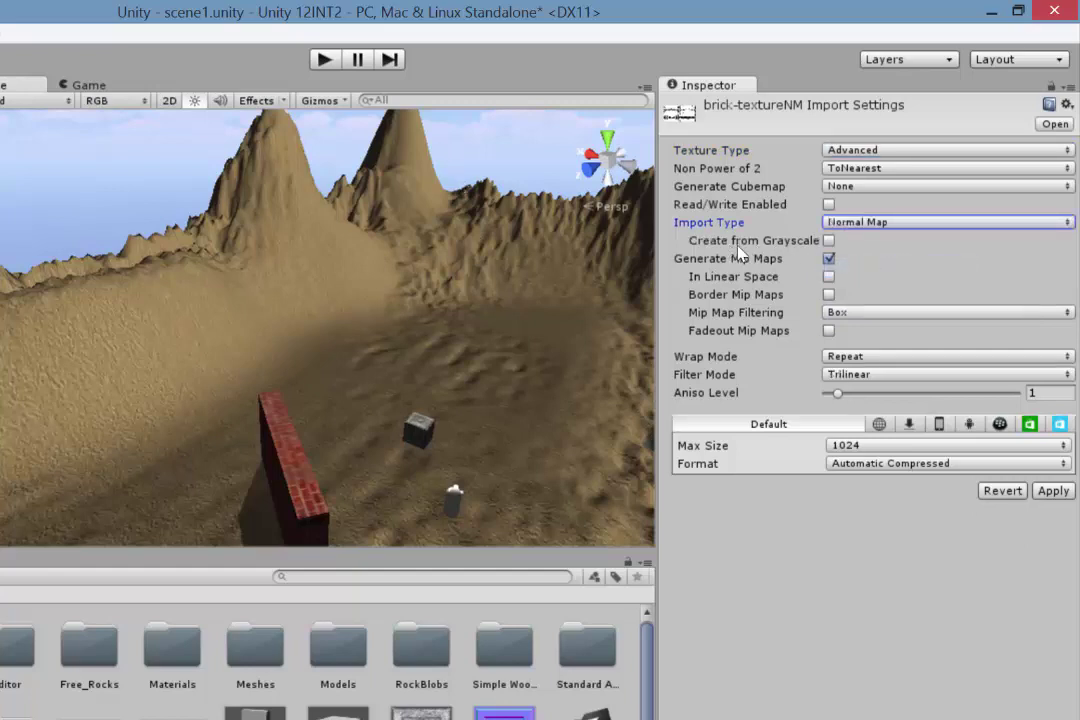
pyautogui.click(827, 241)
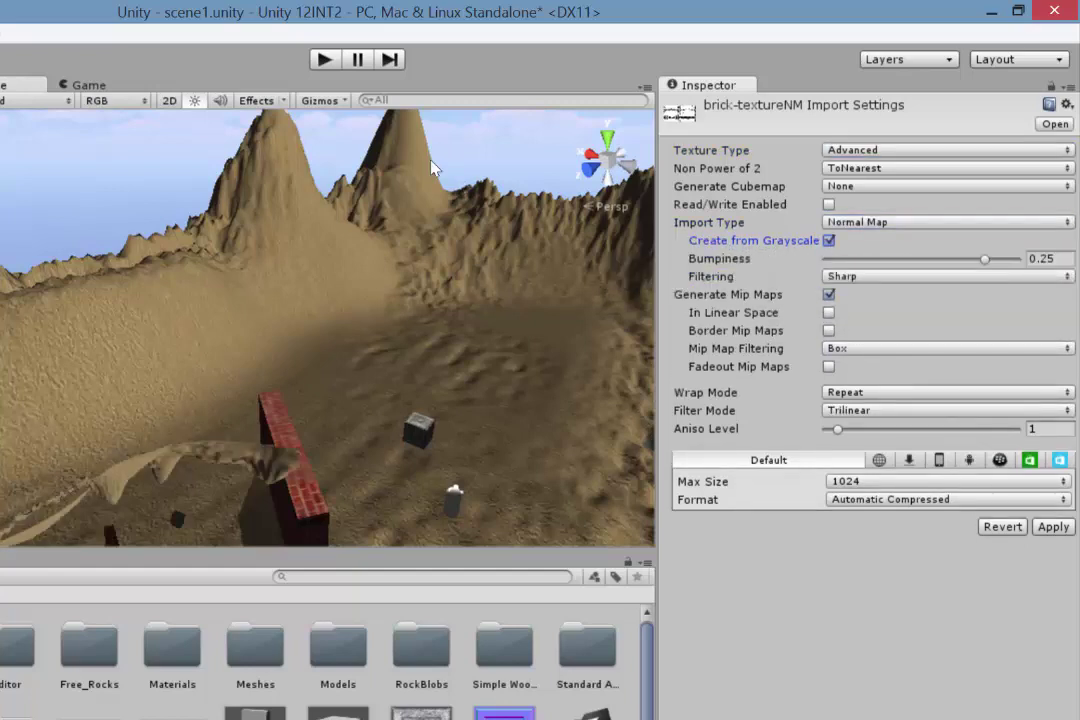
# Set the brick-textureNM texture format to Automatic 16 bits and apply the import settings.
pyautogui.click(873, 500)
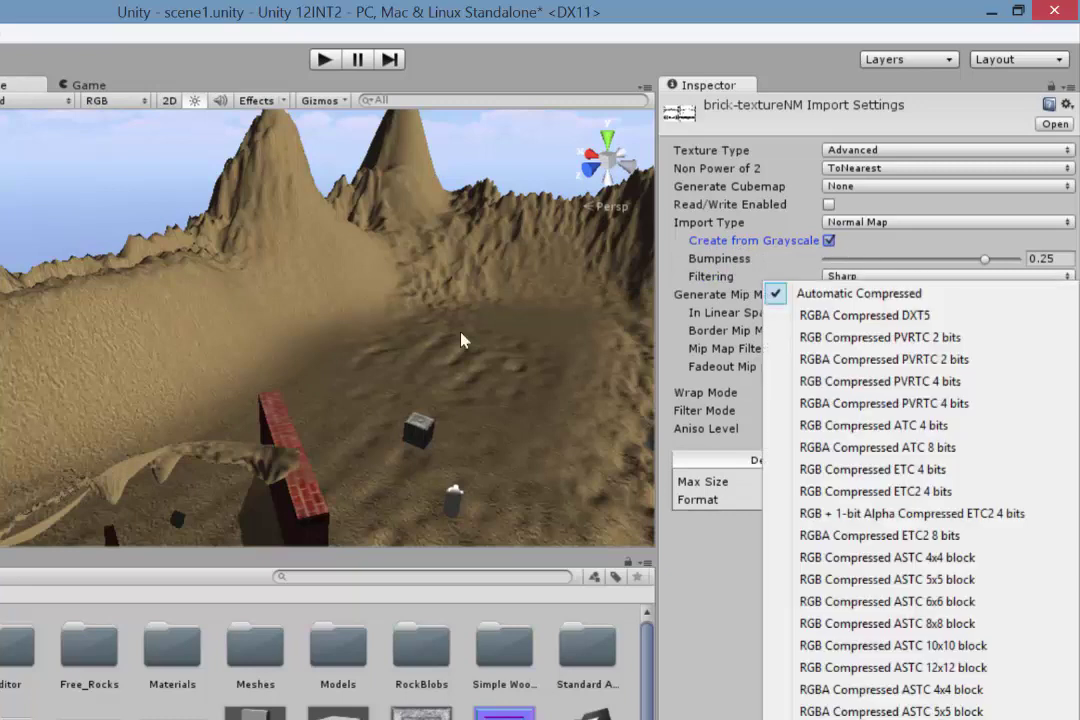
pyautogui.click(873, 714)
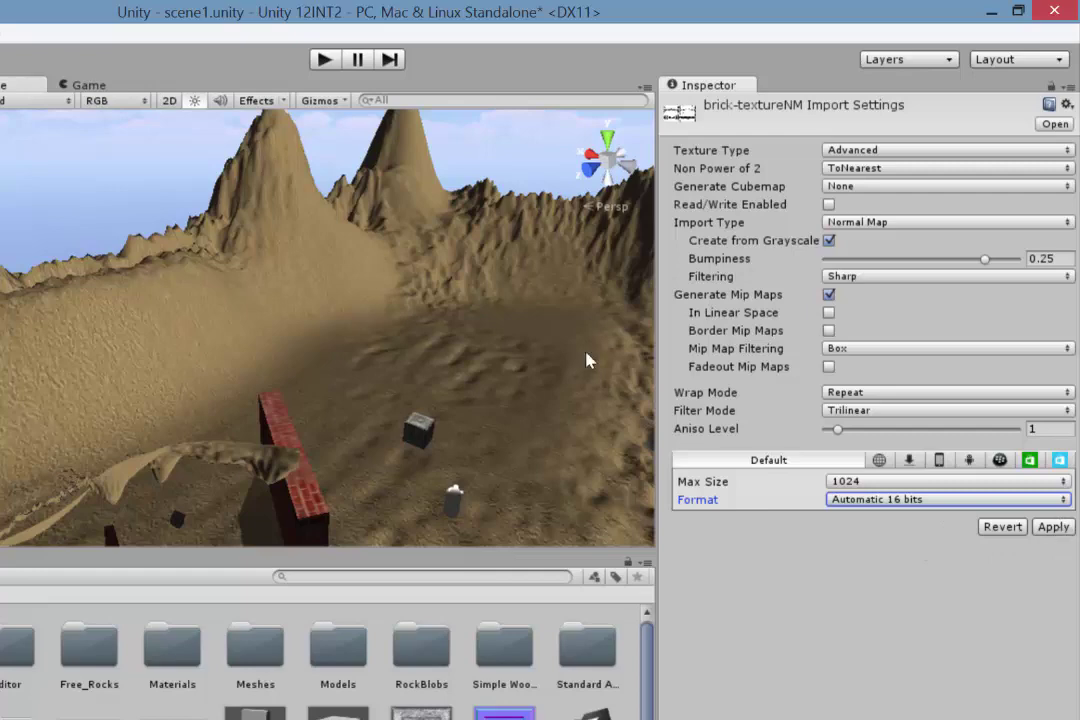
pyautogui.click(1055, 527)
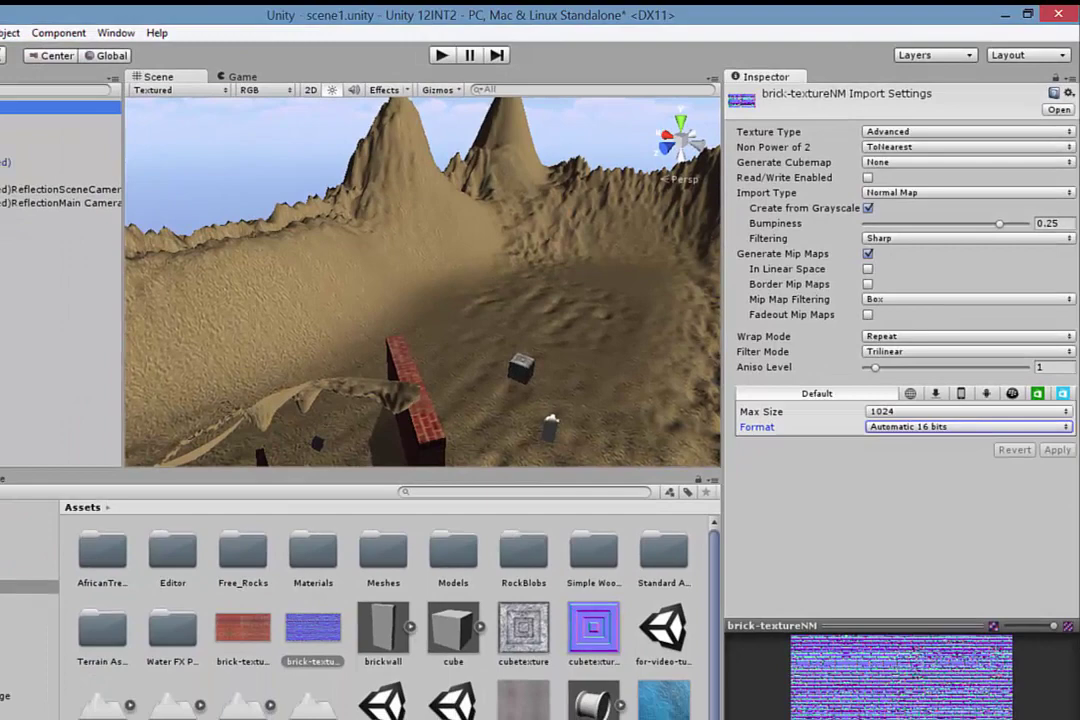
# Change the brickwall object's brick material to the Bumped Diffuse shader and assign the brick-textureNM texture as its Normalmap.
pyautogui.click(40, 101)
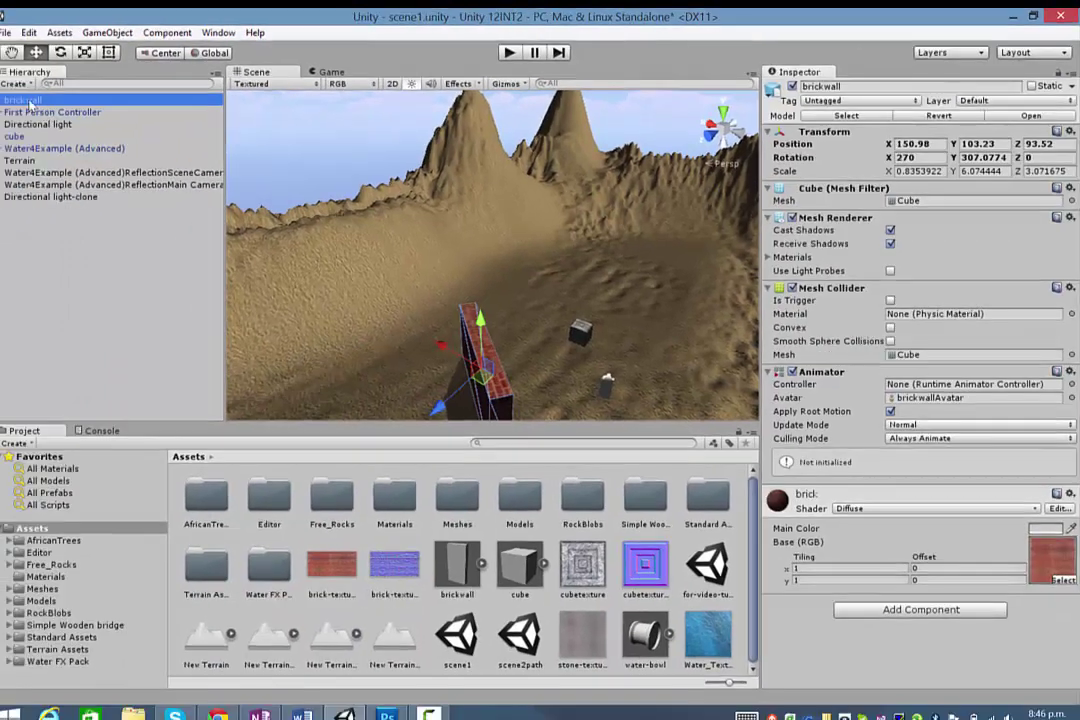
pyautogui.click(865, 509)
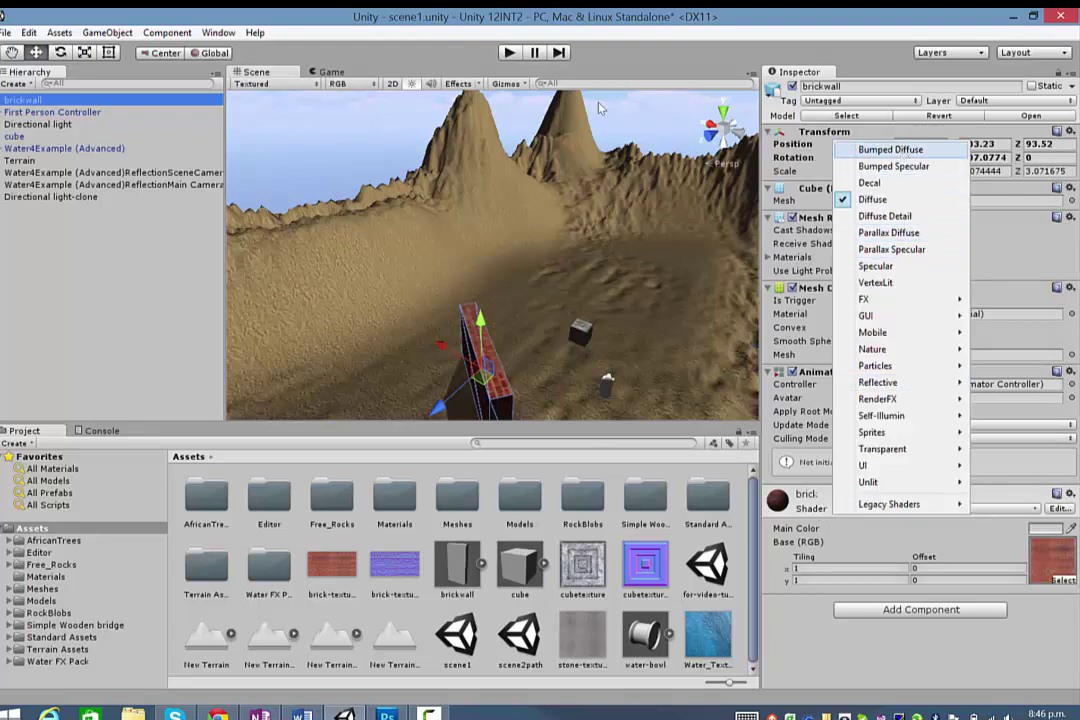
pyautogui.click(890, 150)
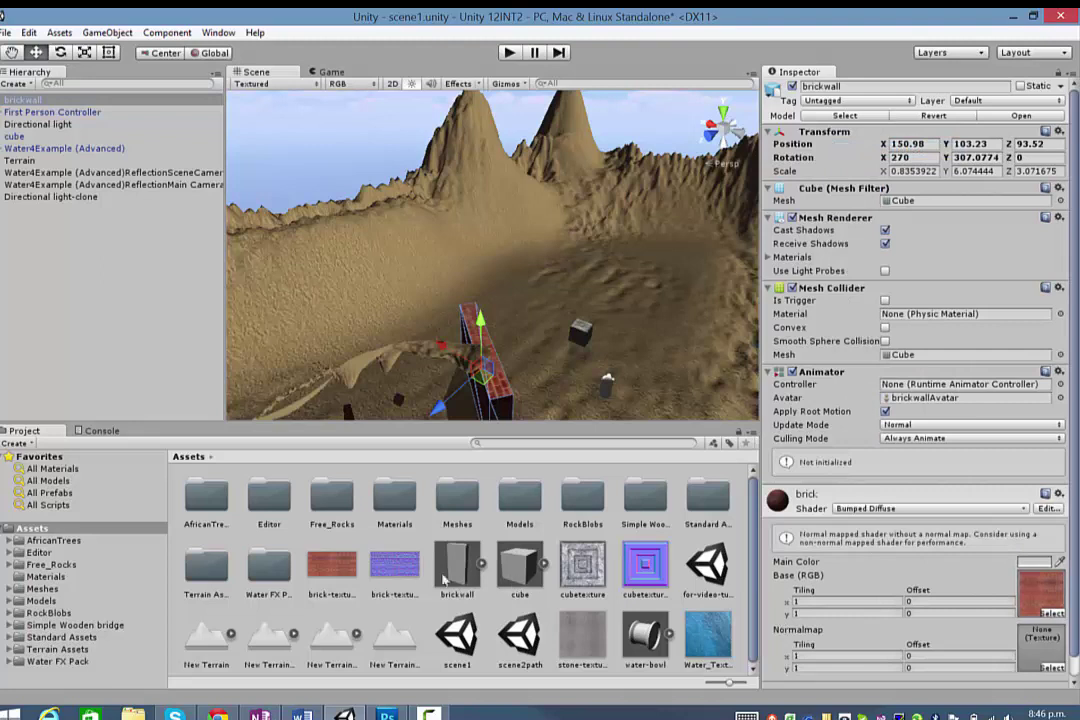
pyautogui.moveTo(398, 566); pyautogui.dragTo(1047, 650)
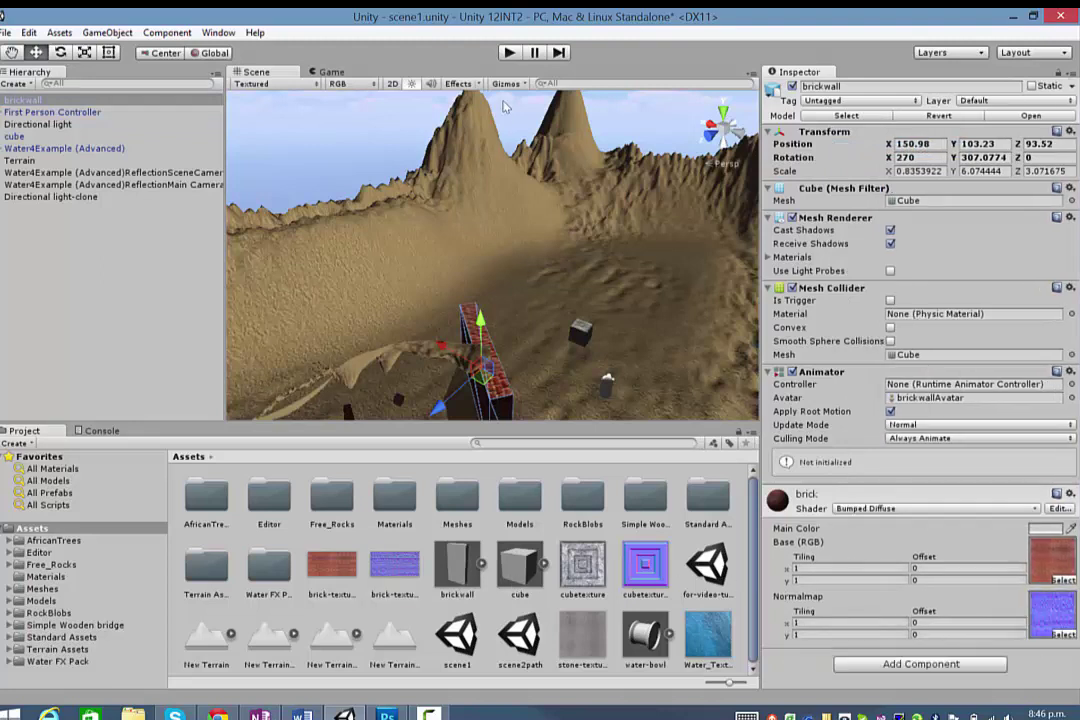
# Play the scene and walk around the brick wall and the stone cube to examine their bumpy surfaces from several angles.
pyautogui.click(512, 57)
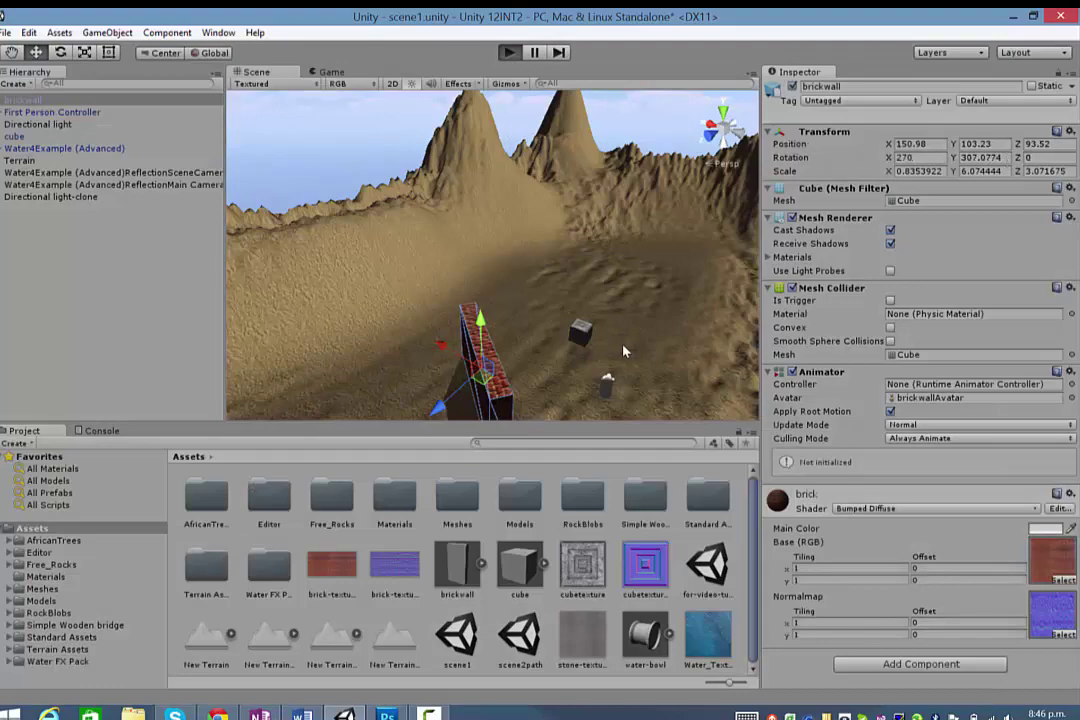
pyautogui.press('w')
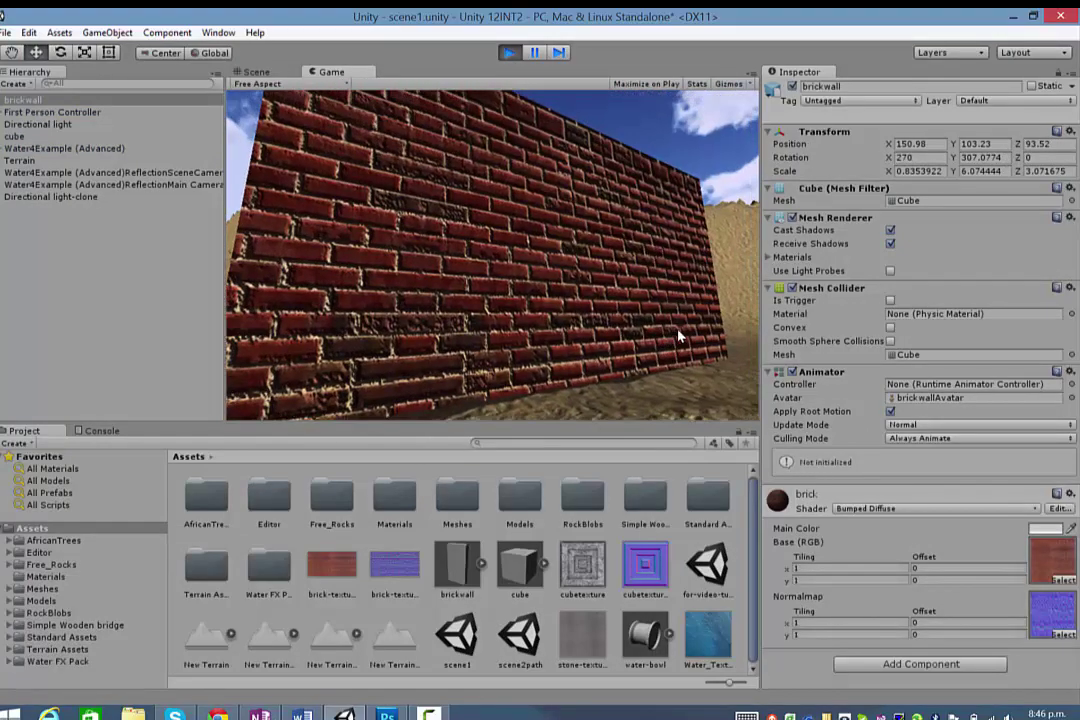
pyautogui.press('s')
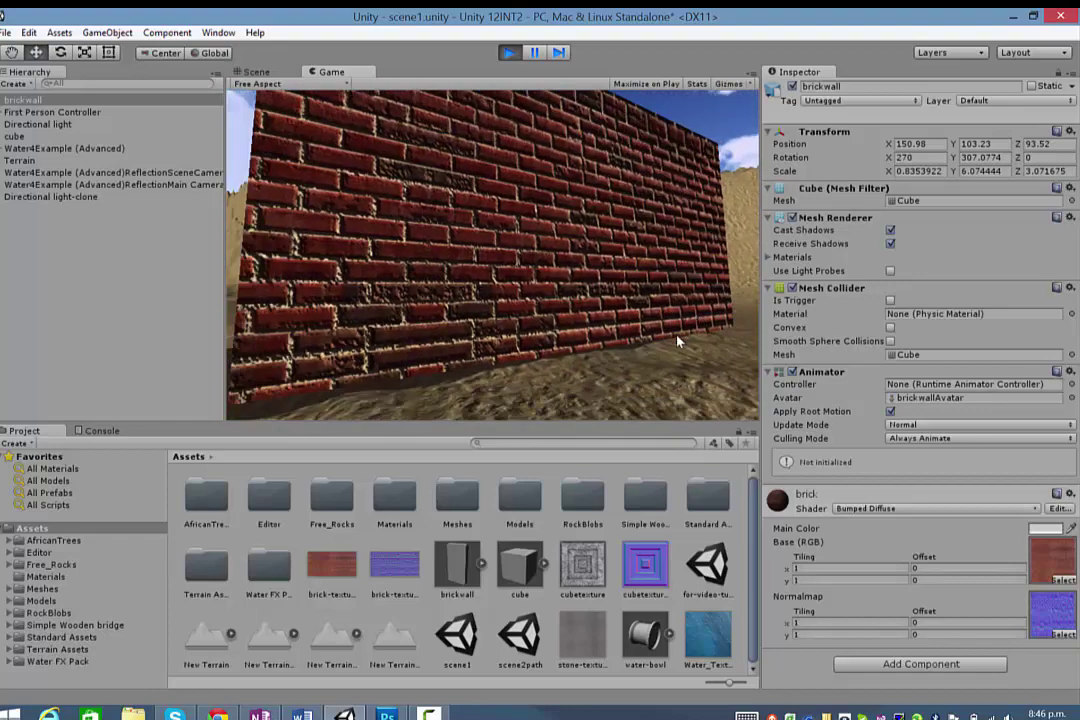
pyautogui.press('w')
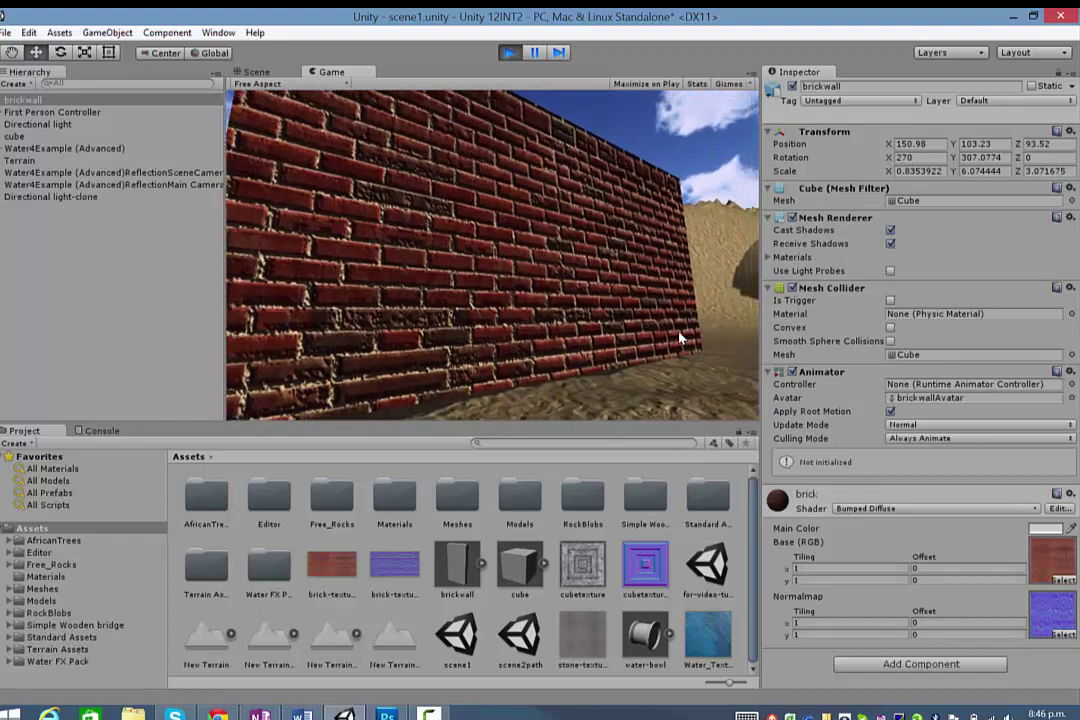
pyautogui.press('d')
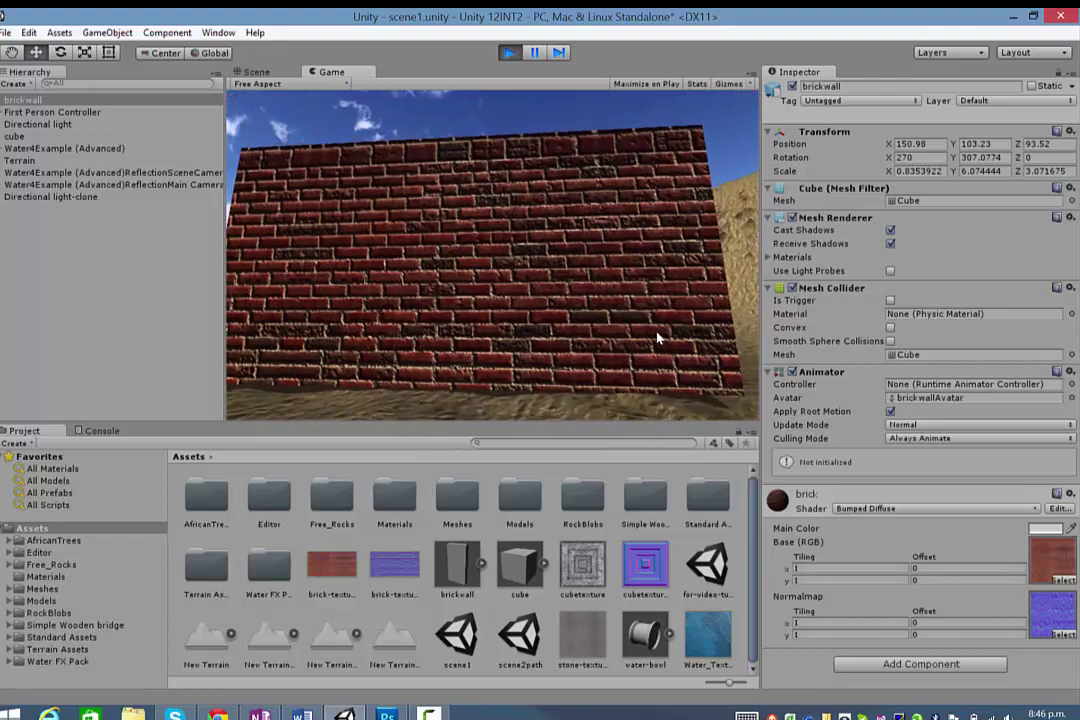
pyautogui.press('a')
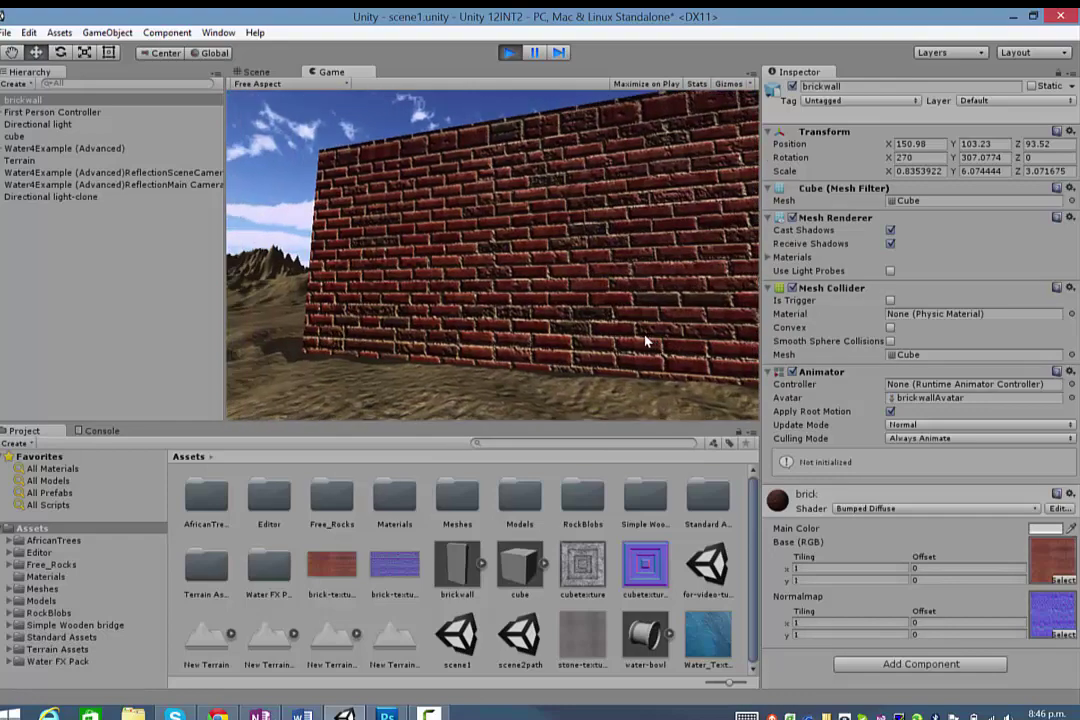
pyautogui.press('s')
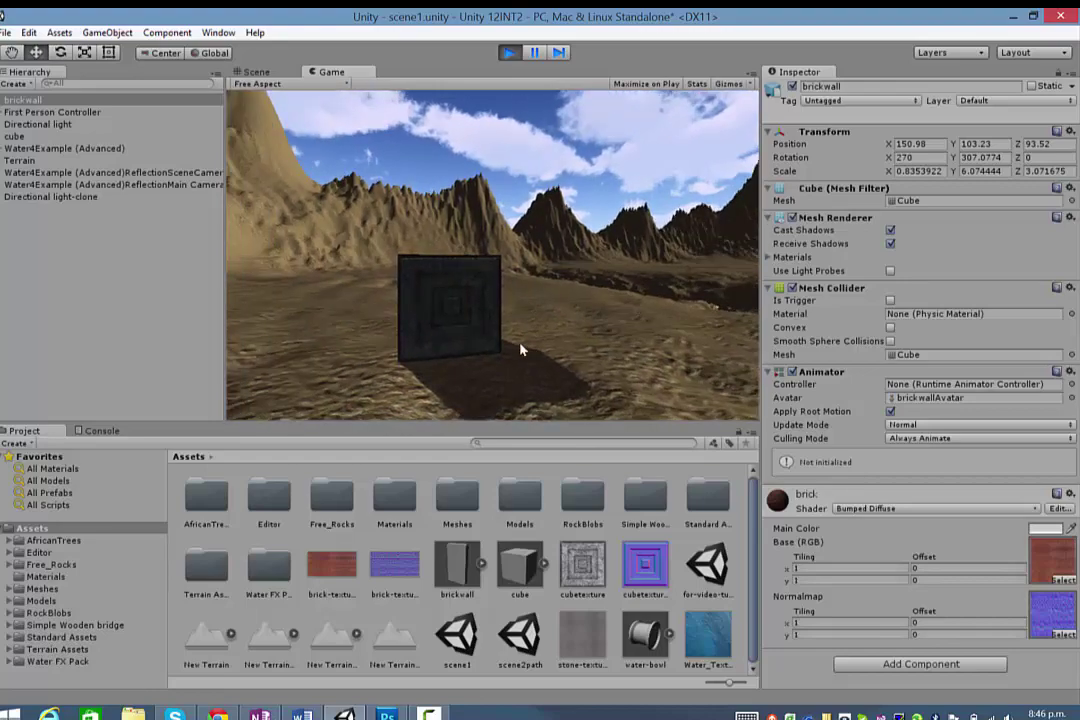
pyautogui.press('w')
pyautogui.press('a')
pyautogui.press('a')
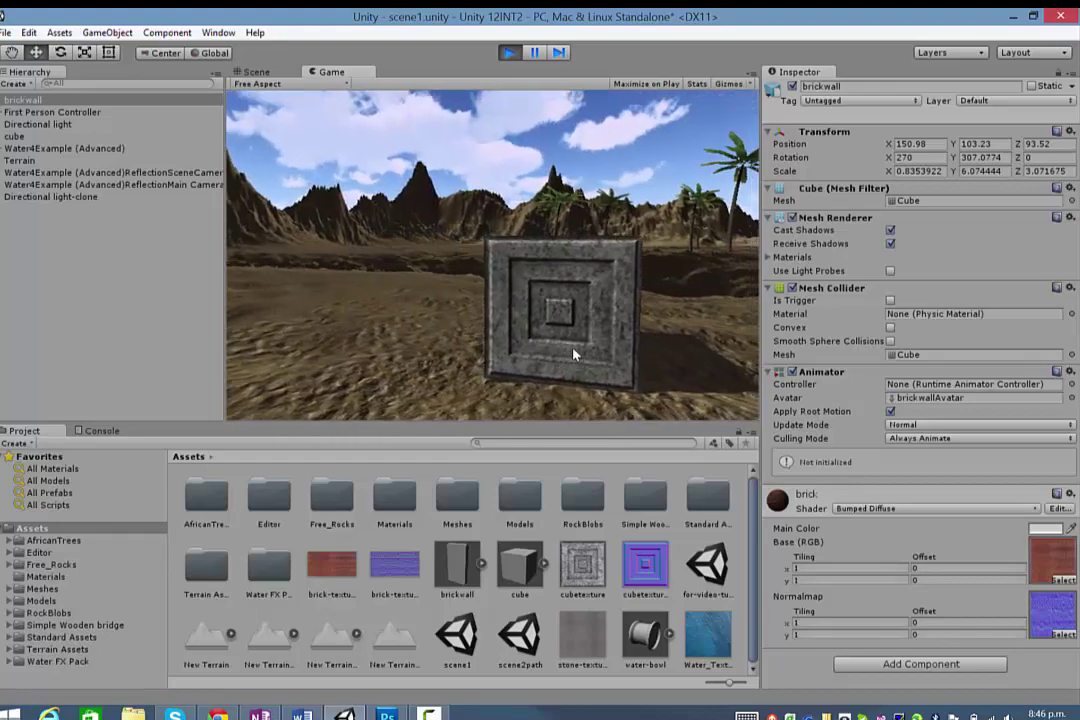
pyautogui.press('w')
pyautogui.press('s')
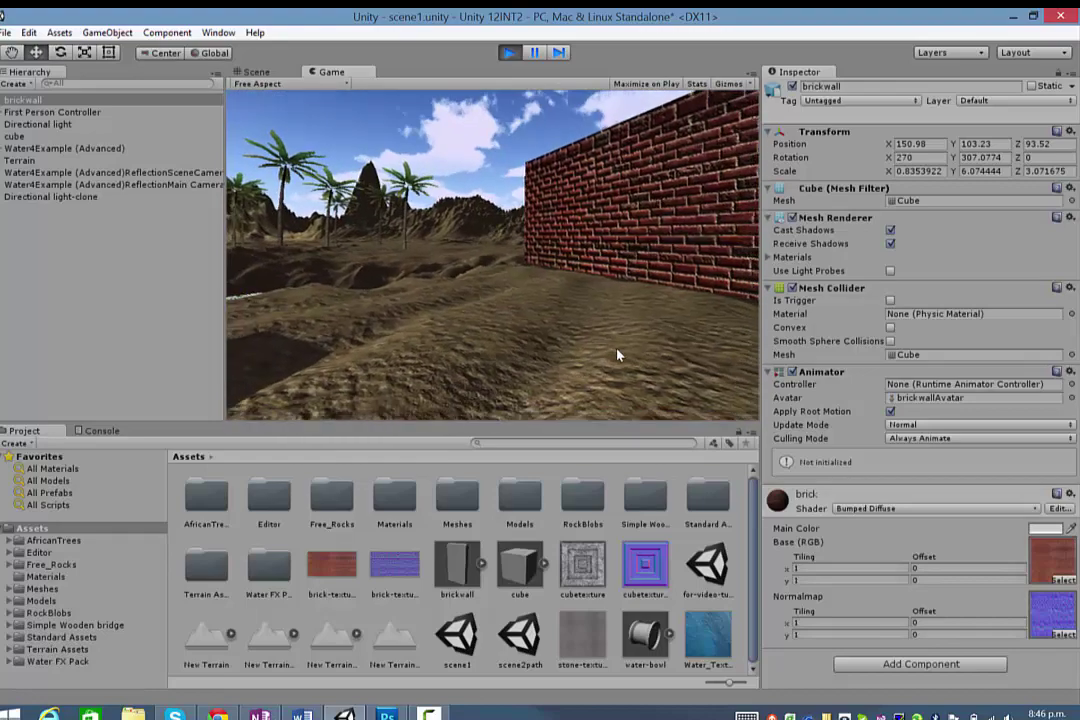